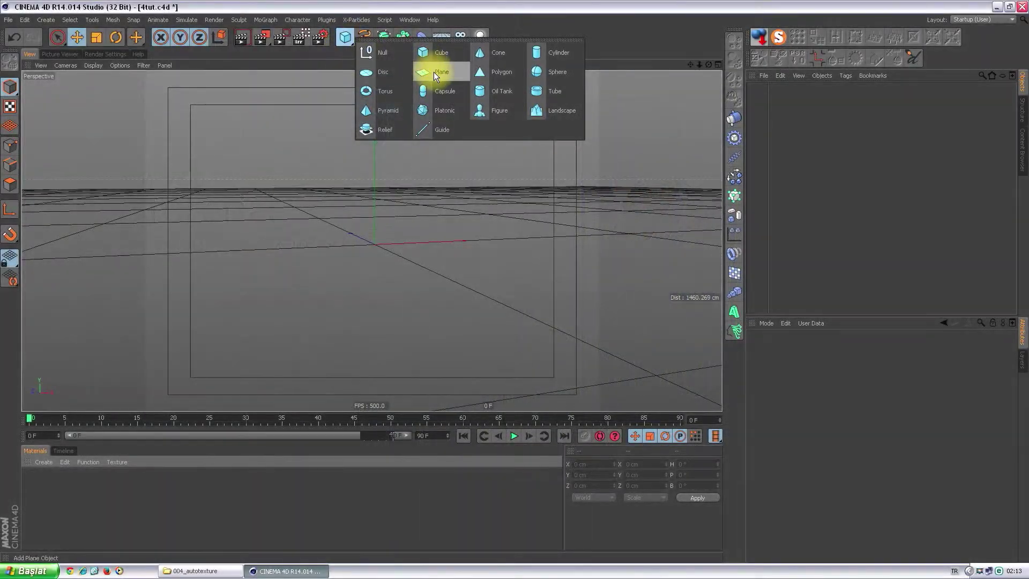
Add a 400 × 400 cm Plane primitive with 20 × 20 segments to the scene
click(433, 72)
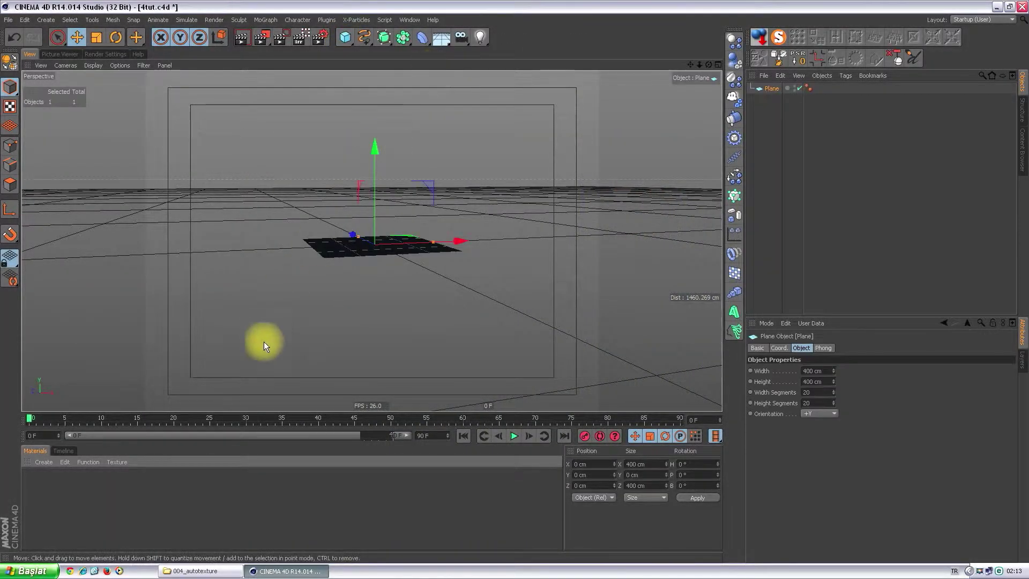
Create a new material, Mat, and apply it to the Plane
alt+drag(263, 342, 384, 284)
double_click(39, 486)
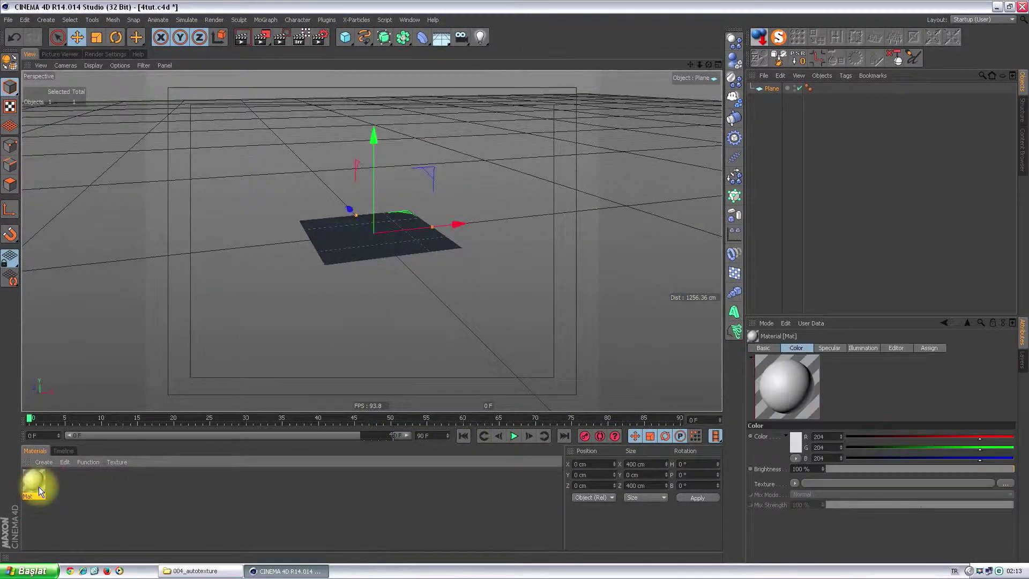
drag(37, 480, 359, 235)
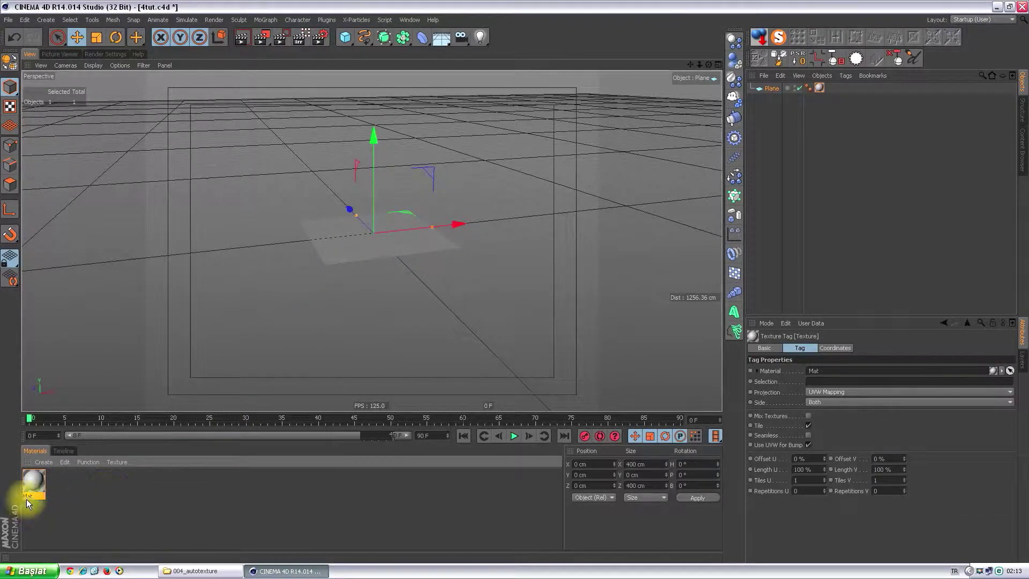
Load 57ChevyCorvette.jpg as Mat's Color texture without copying it into the project
double_click(33, 479)
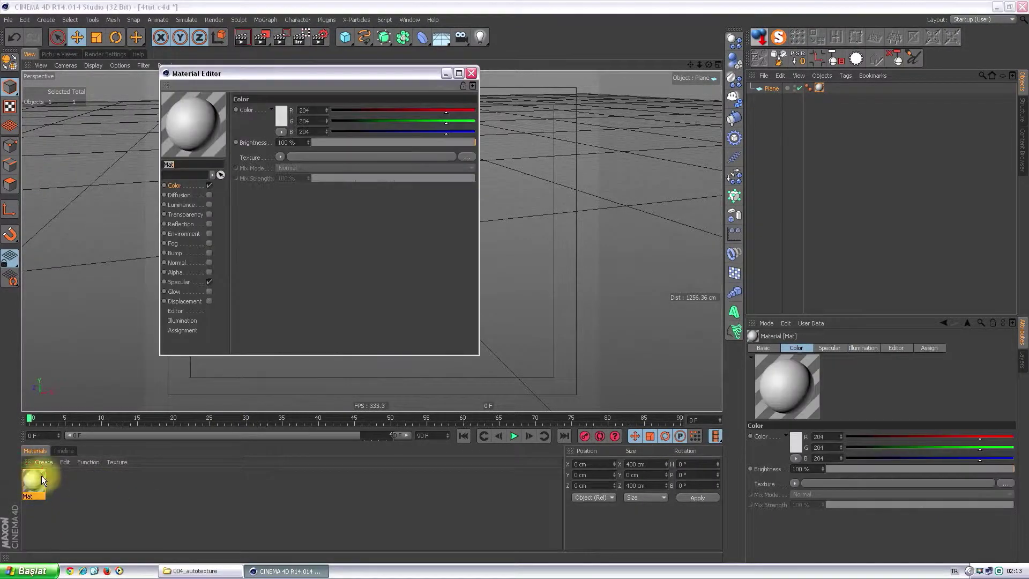
click(466, 156)
double_click(333, 72)
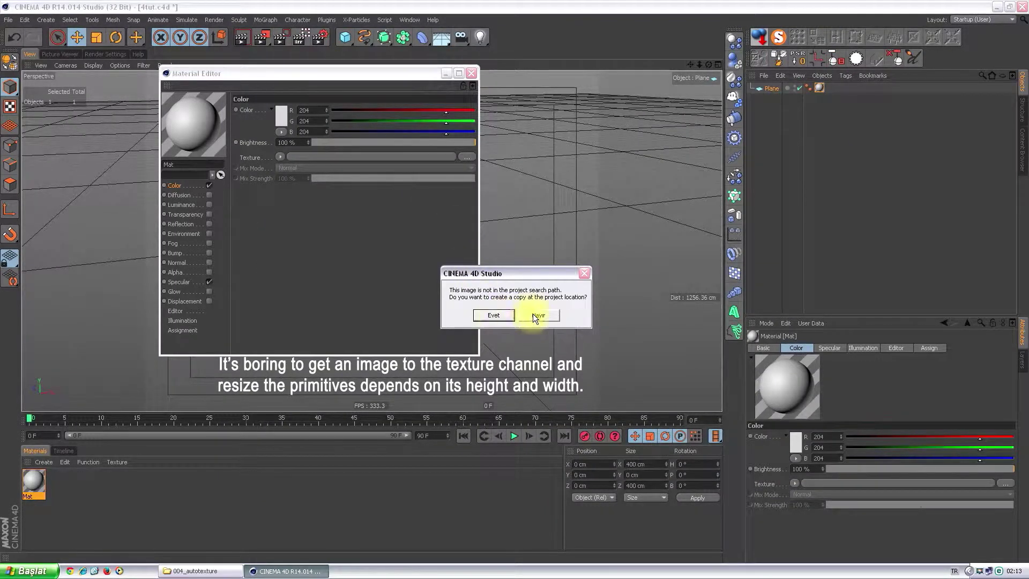
click(534, 315)
click(471, 73)
Draw a freehand doodle circling the image's 800 x 500 size label
alt+drag(387, 236, 368, 355)
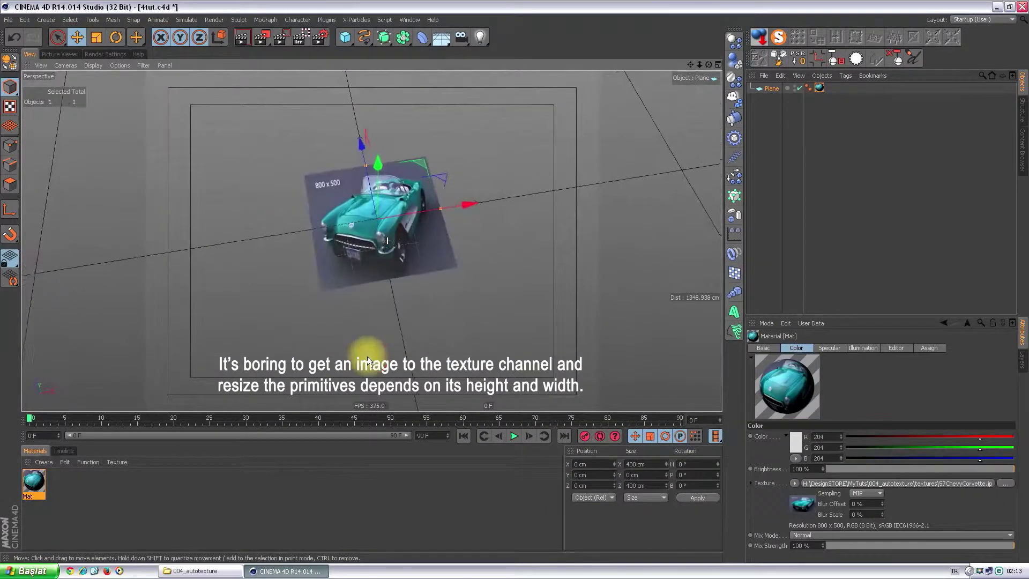
alt+drag(380, 252, 407, 230)
click(913, 58)
drag(333, 207, 321, 195)
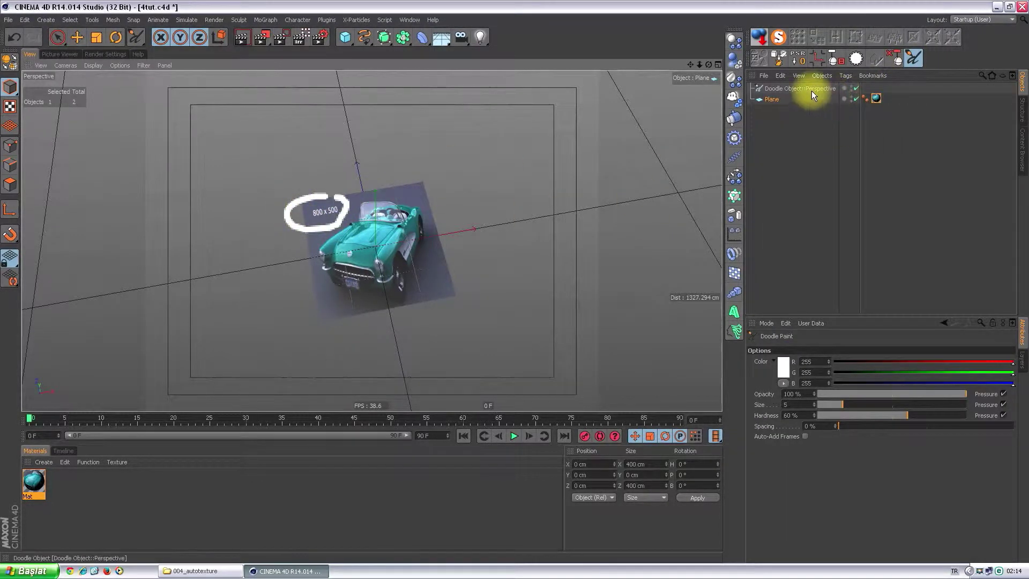
Delete the Doodle object from the scene
click(811, 91)
key(Delete)
alt+right_drag(344, 252, 404, 263)
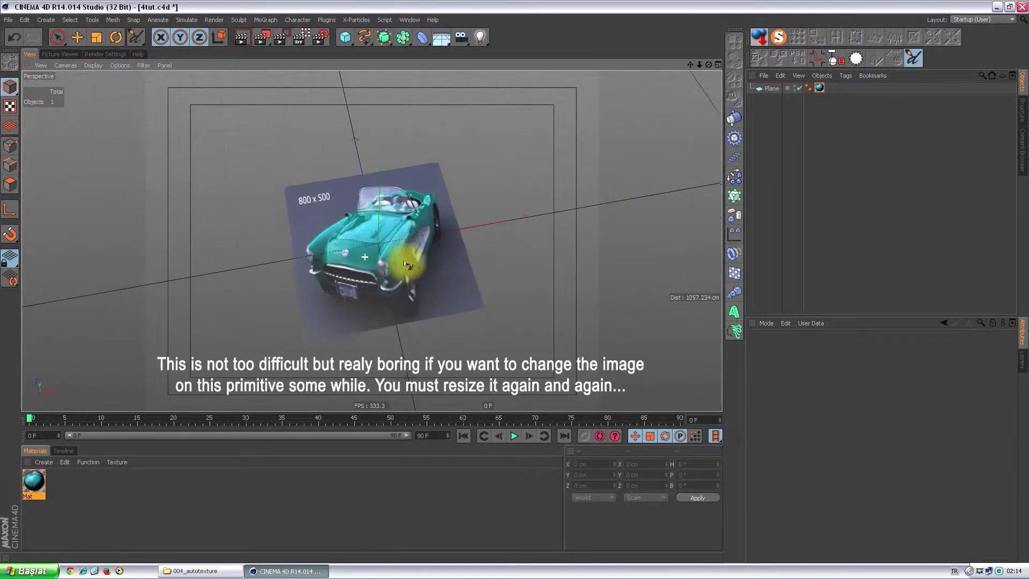
Set the Plane's Width to 800 cm and Height to 500 cm
click(772, 88)
drag(820, 370, 788, 370)
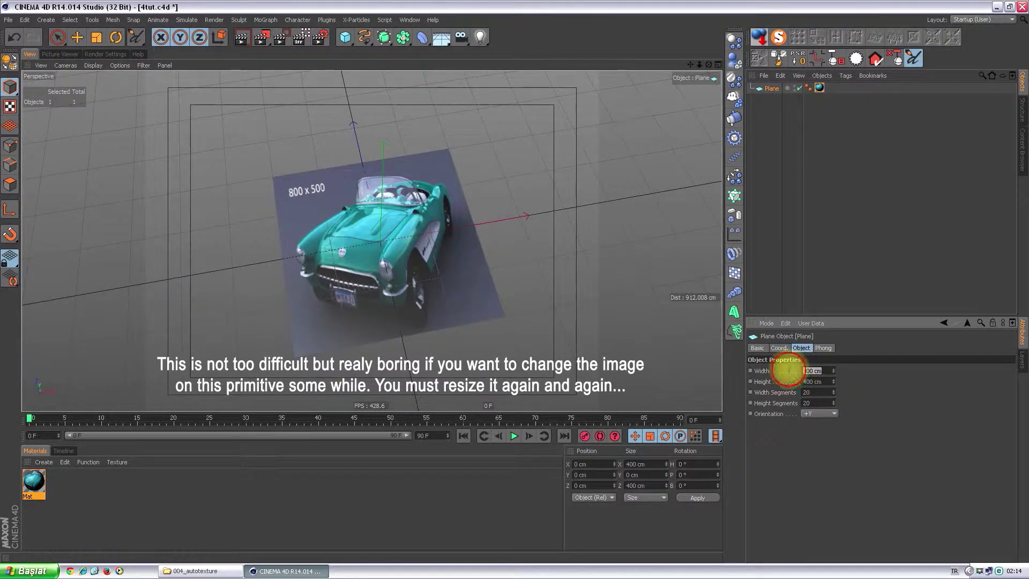
text(800)
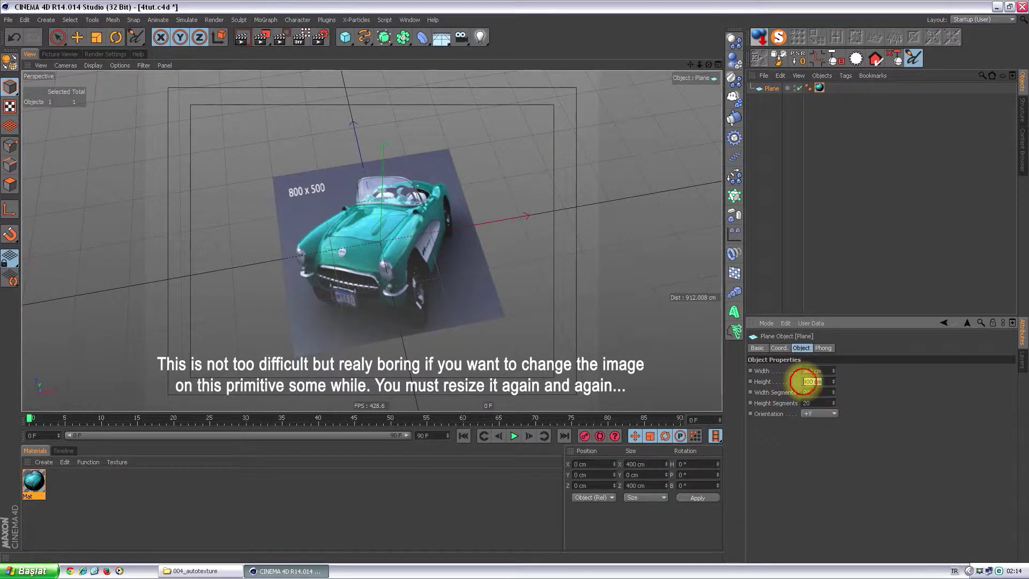
click(802, 382)
text(500)
key(Return)
mouse_move(500, 305)
alt+mouse_down()
mouse_move(460, 328)
mouse_move(483, 301)
alt+mouse_up()
click(77, 37)
mouse_move(402, 229)
alt+mouse_down()
mouse_move(395, 271)
mouse_move(342, 294)
alt+mouse_up()
click(770, 88)
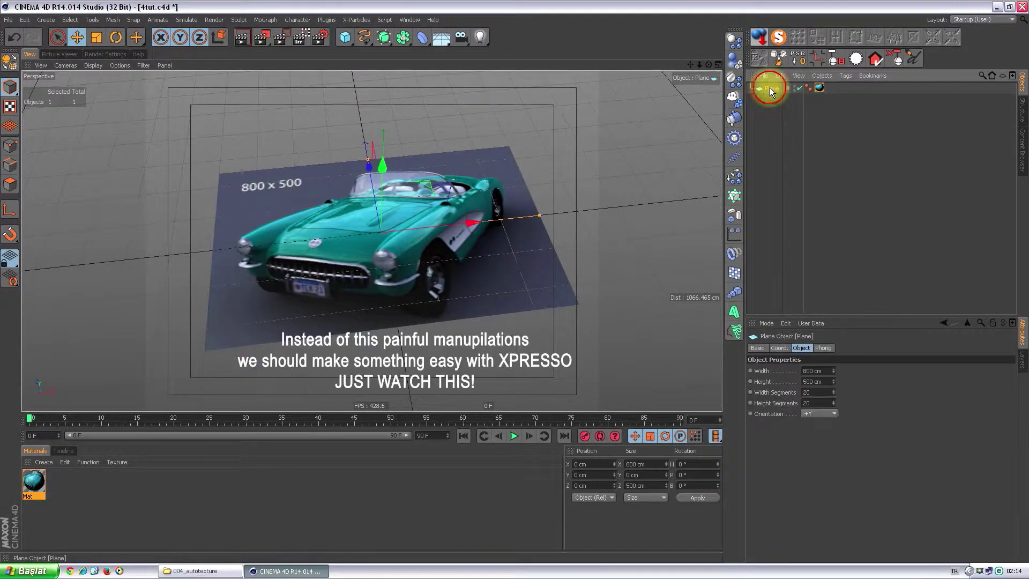
Add a Filename-type user-data entry named IMAGE to the Plane via Manage User Data
click(811, 323)
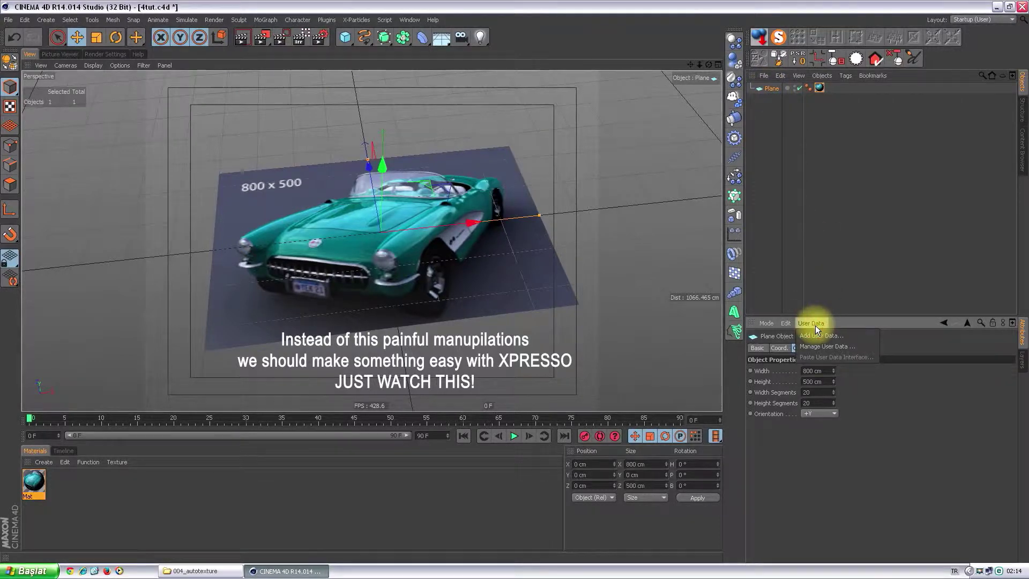
click(818, 335)
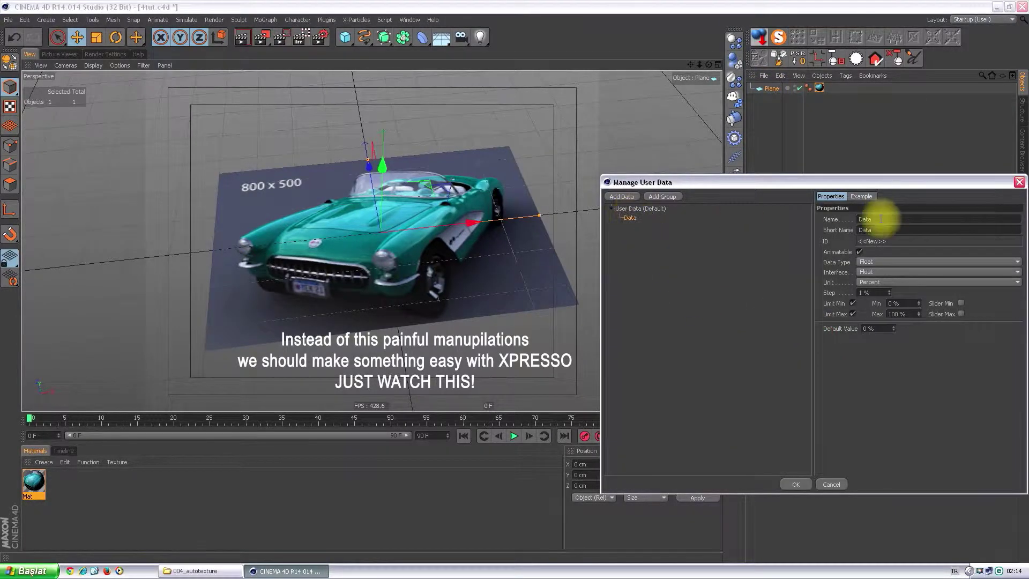
click(851, 219)
text(IMAGE)
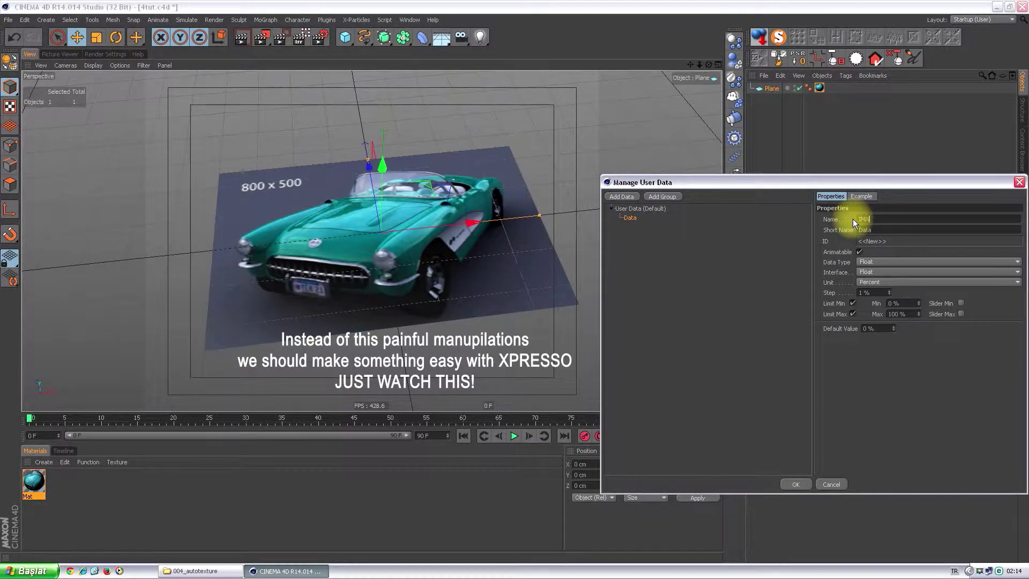
click(877, 261)
click(879, 316)
click(891, 196)
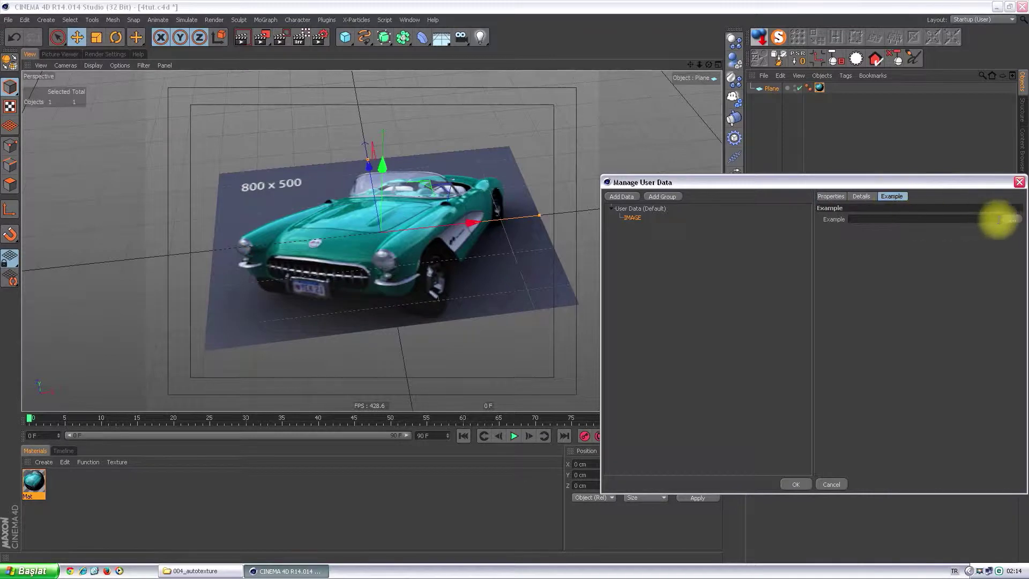
click(830, 196)
click(795, 484)
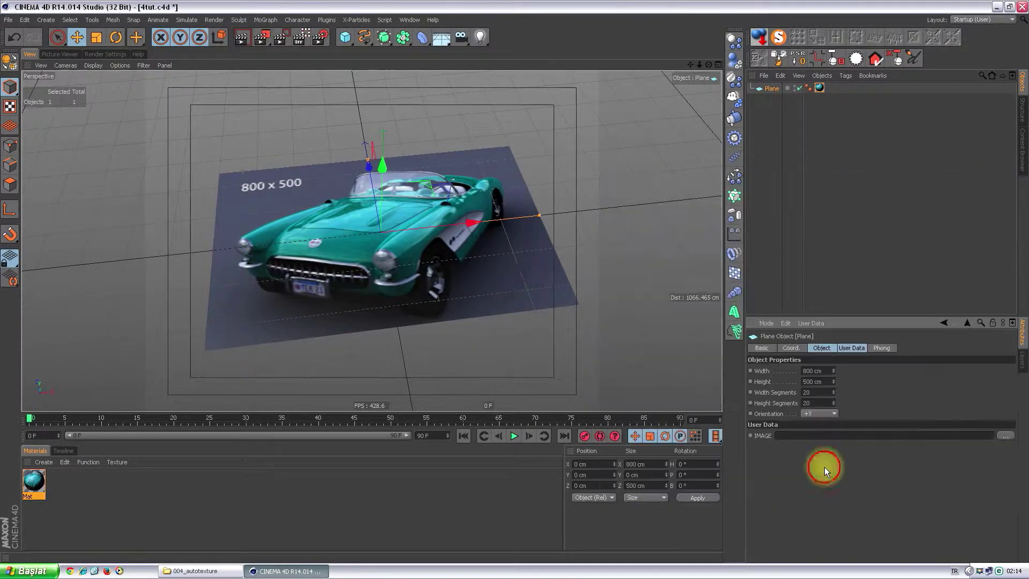
click(1006, 435)
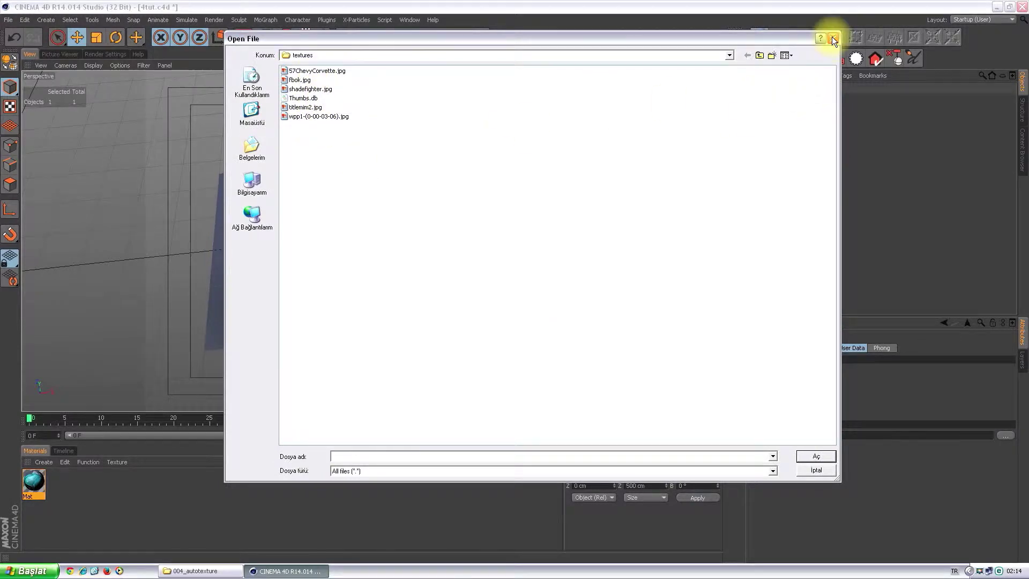
Cancel the file browser and set the IMAGE parameter as the XPresso driver
click(833, 39)
alt+drag(359, 314, 375, 294)
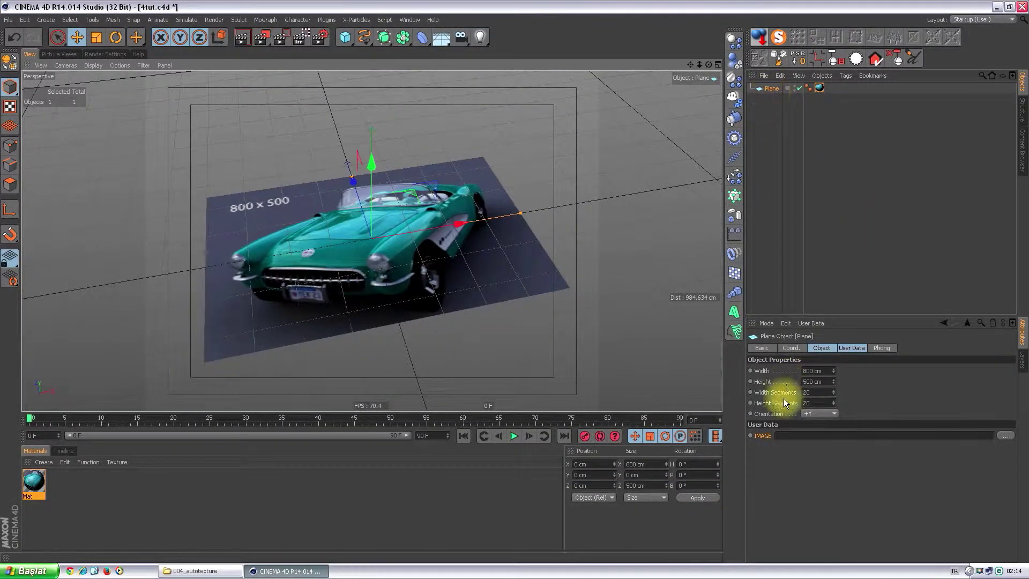
right_click(767, 435)
mouse_move(794, 419)
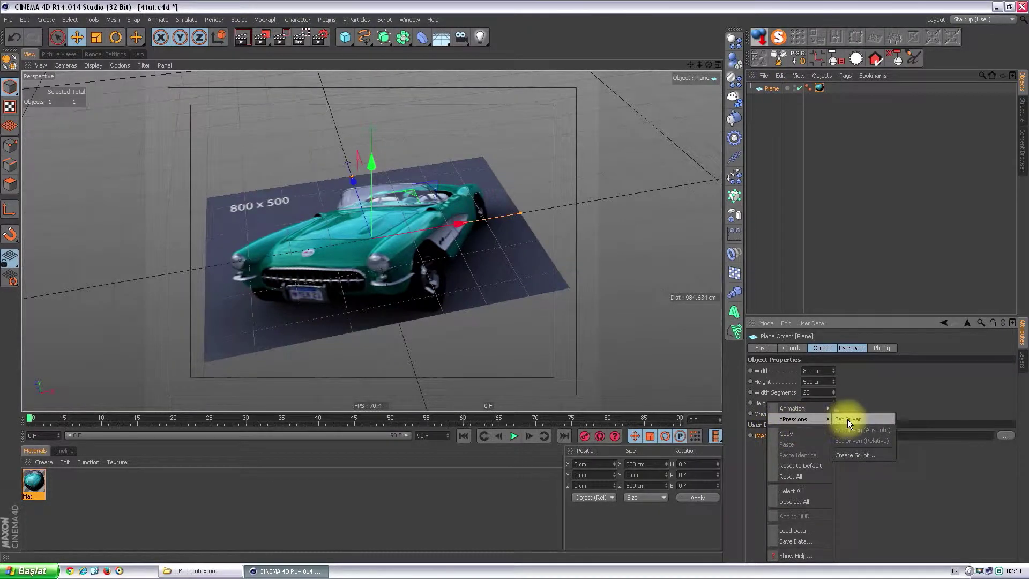
click(847, 419)
double_click(43, 473)
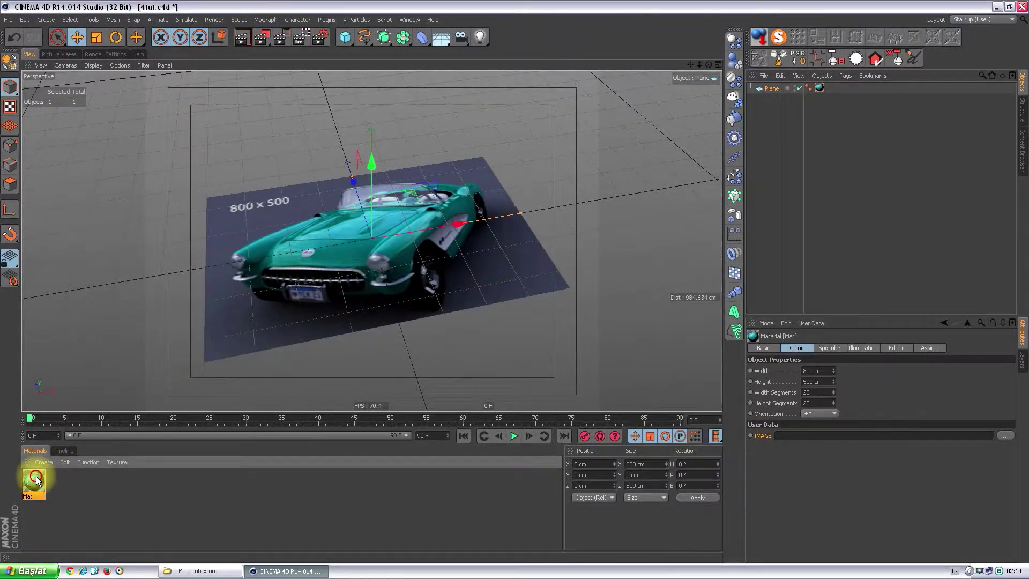
Make Mat's bitmap File parameter Set Driven (Absolute) by IMAGE
click(370, 158)
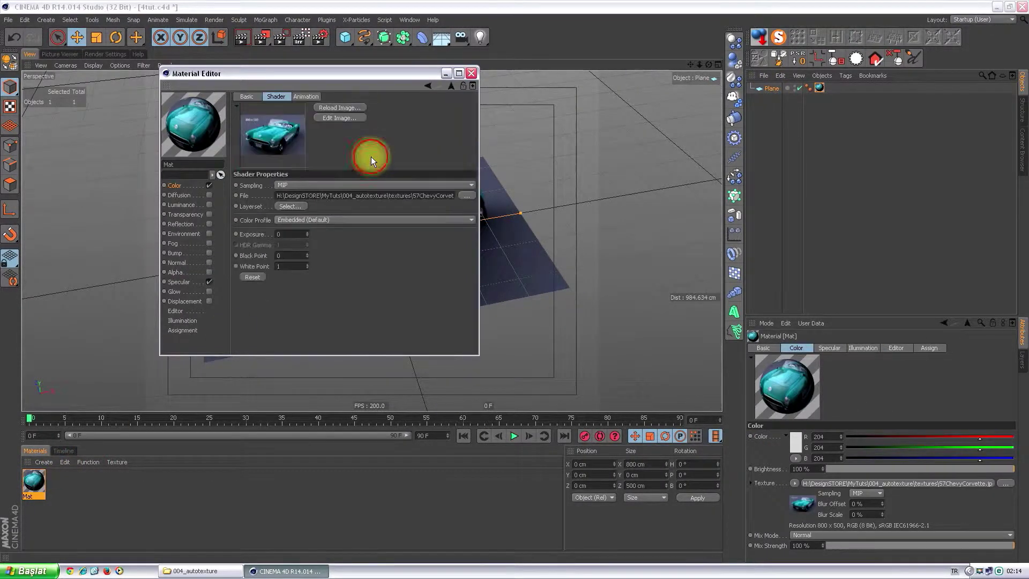
right_click(242, 195)
mouse_move(269, 213)
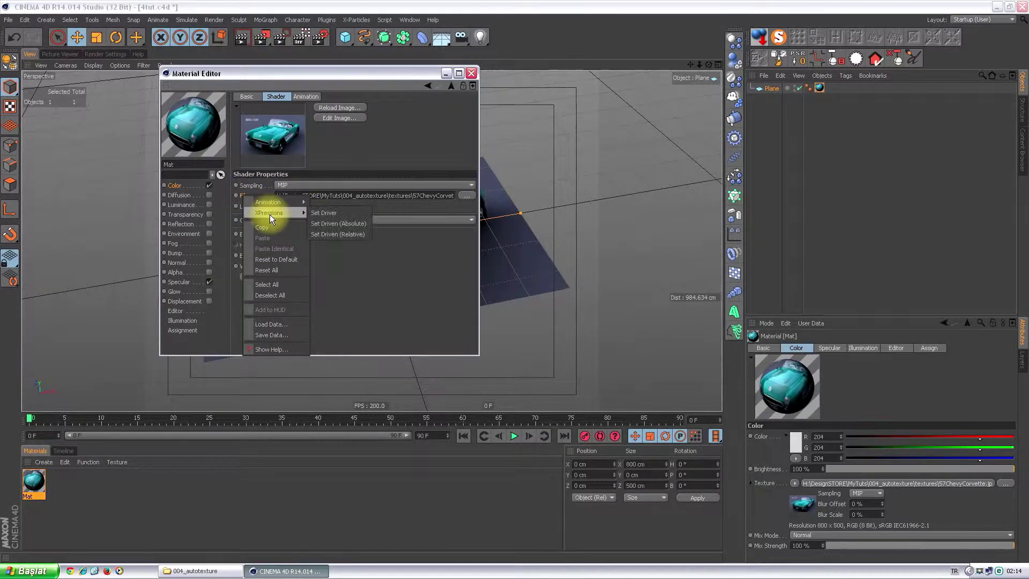
click(335, 223)
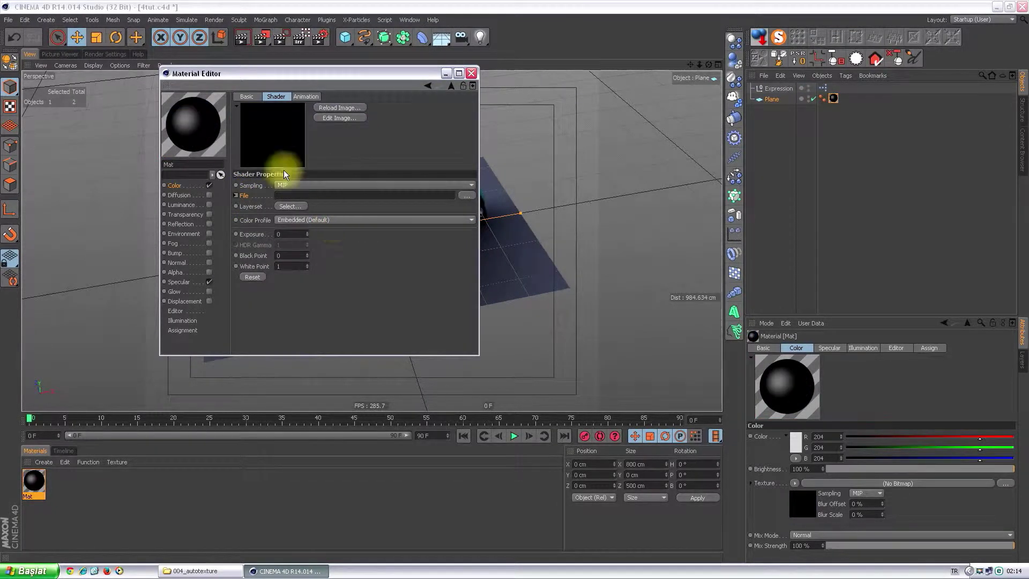
Open the Expression object's XPresso tag in the XPresso Editor
click(471, 73)
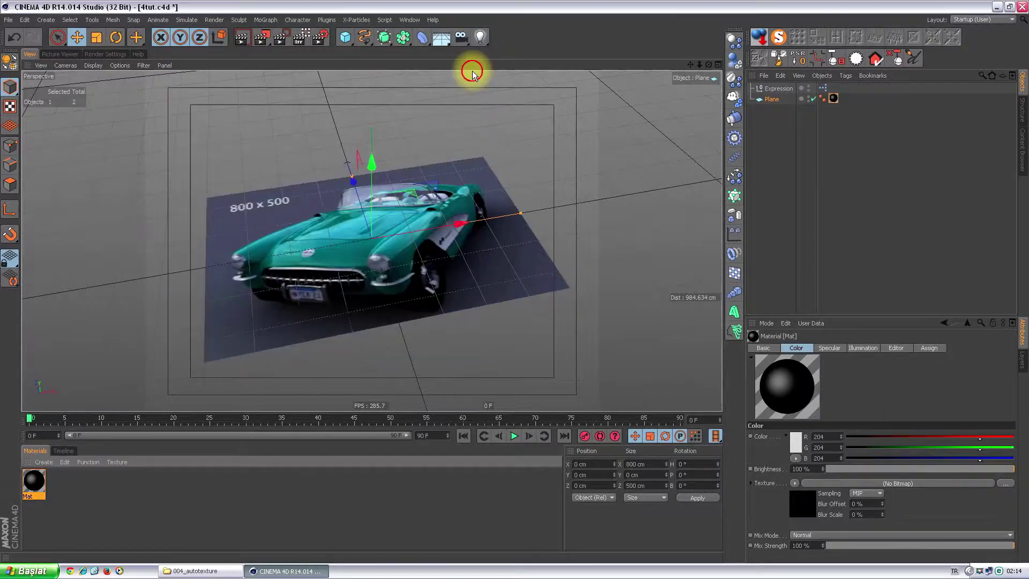
click(777, 90)
double_click(823, 88)
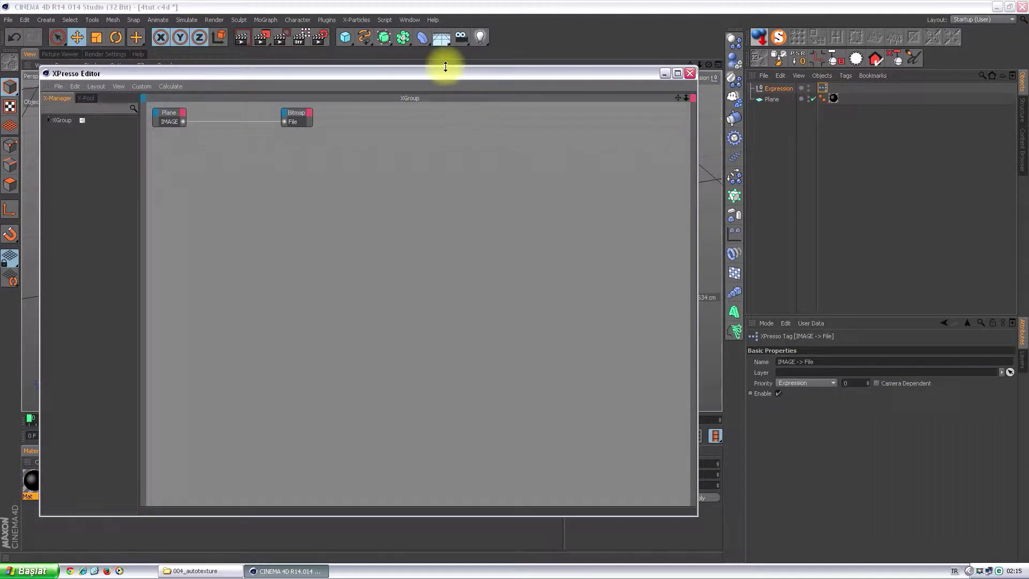
Move the XPresso Editor below the viewport and enlarge the Plane and Bitmap nodes
drag(445, 66, 476, 315)
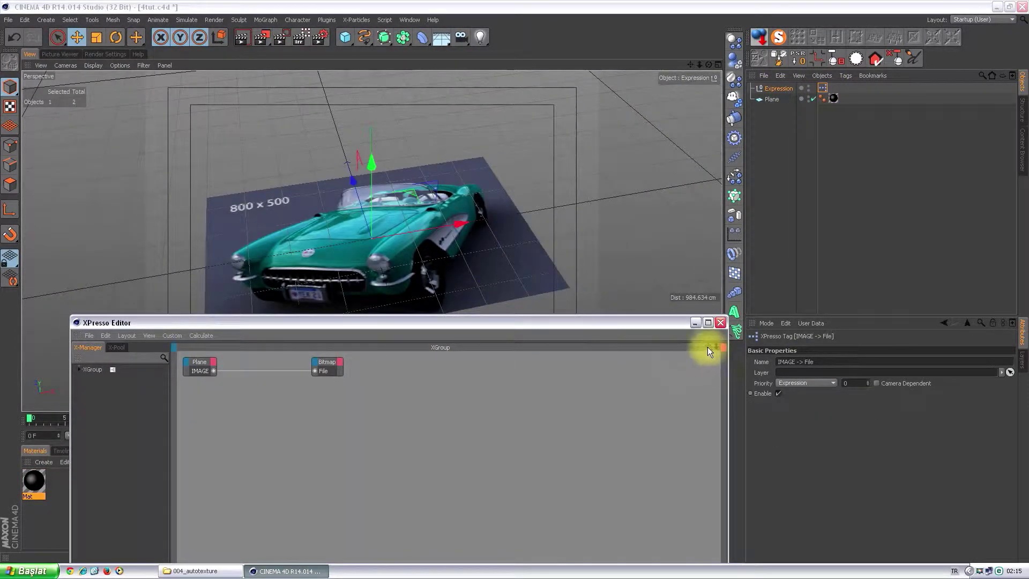
drag(707, 346, 646, 355)
click(263, 374)
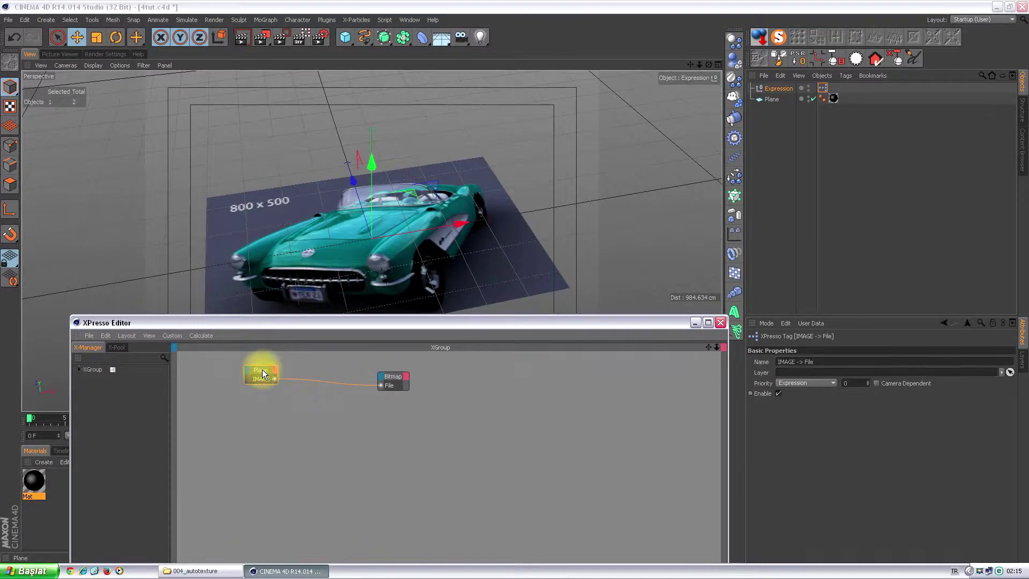
drag(261, 382, 262, 406)
drag(395, 390, 395, 409)
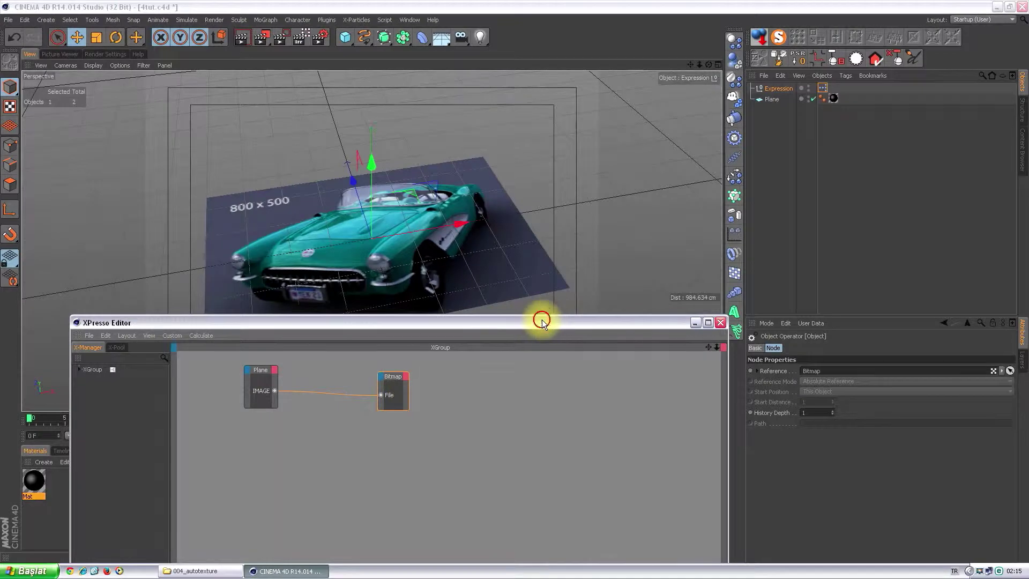
click(262, 370)
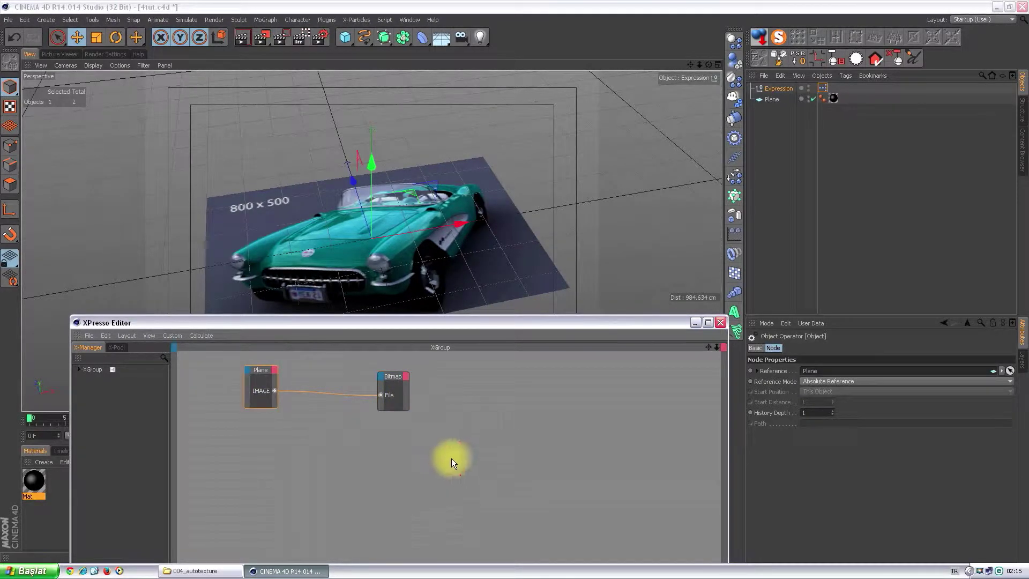
right_click(451, 459)
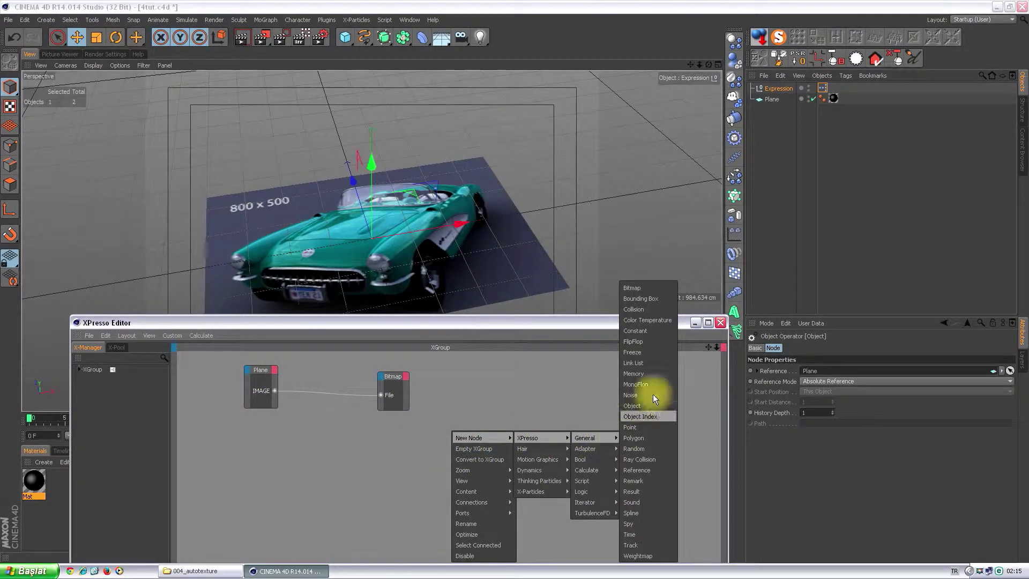
Add a second Bitmap node with a Filename input fed by the Plane's IMAGE output
click(641, 288)
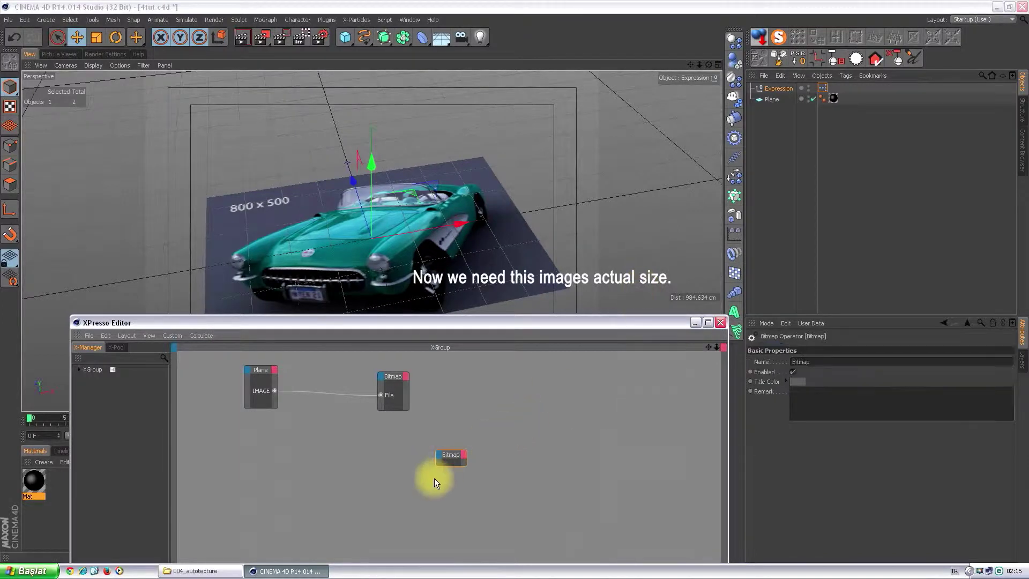
mouse_move(449, 466)
mouse_down()
mouse_move(449, 496)
mouse_move(394, 461)
mouse_up()
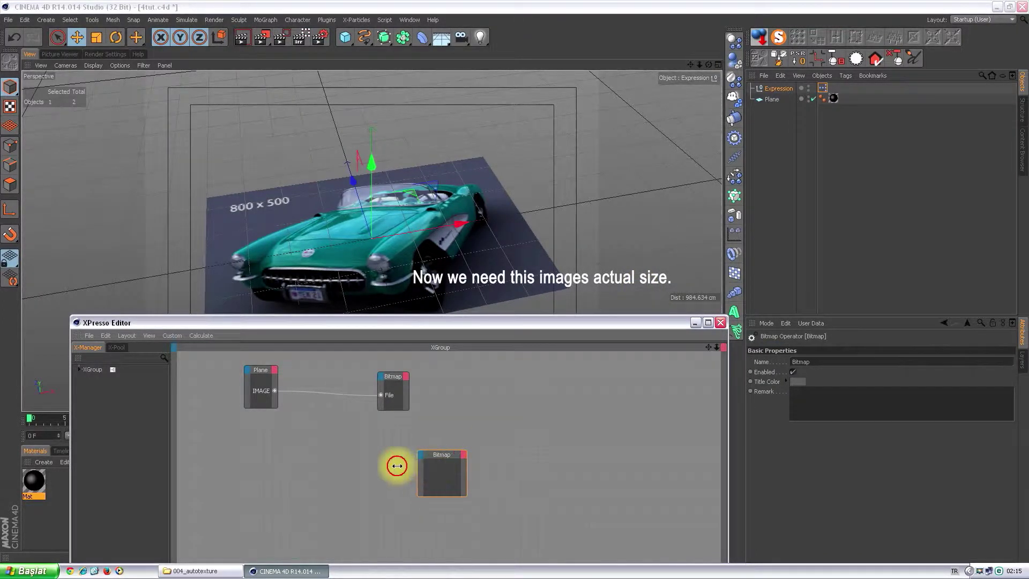
click(394, 455)
click(409, 459)
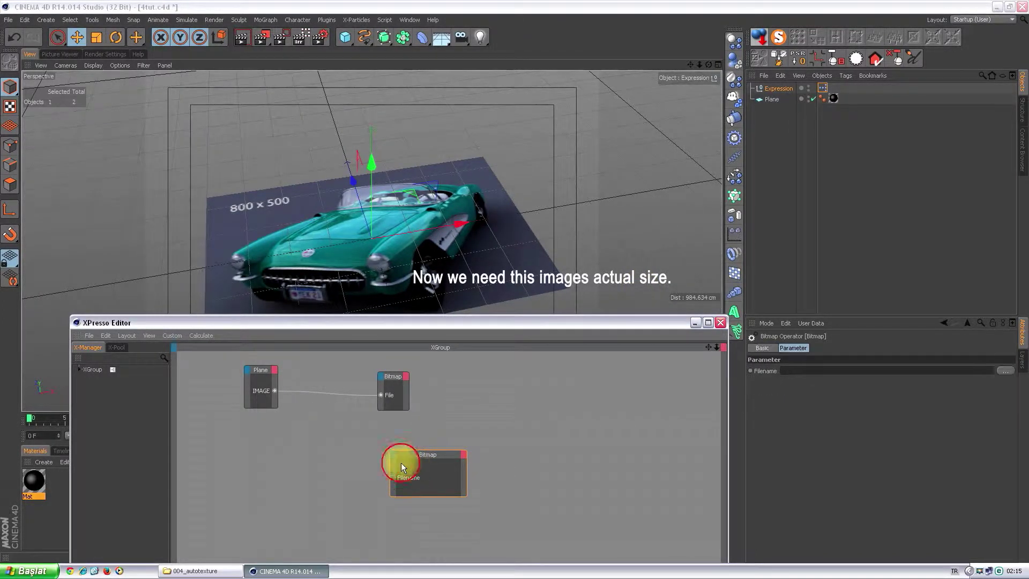
drag(393, 478, 274, 390)
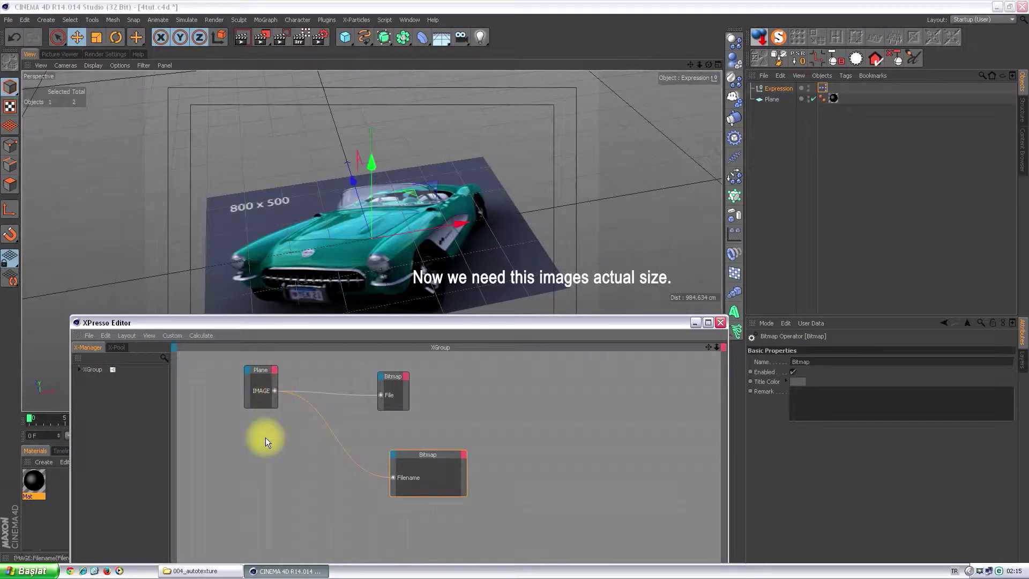
Add a Plane node and wire the Bitmap's Height and Width outputs to its Height and Width inputs
mouse_move(772, 100)
mouse_down()
mouse_move(583, 432)
mouse_move(587, 462)
mouse_up()
click(464, 456)
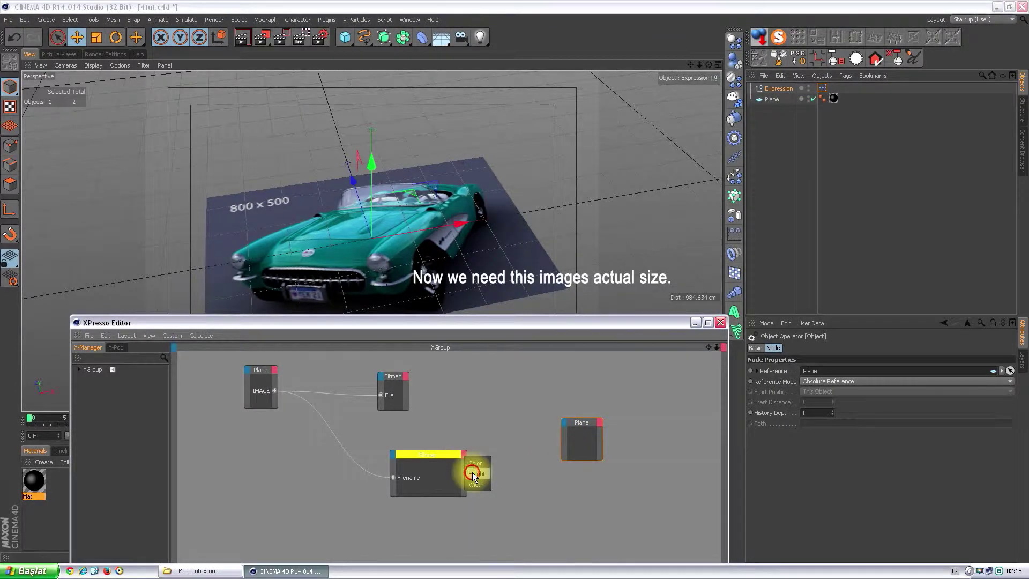
click(464, 455)
click(472, 481)
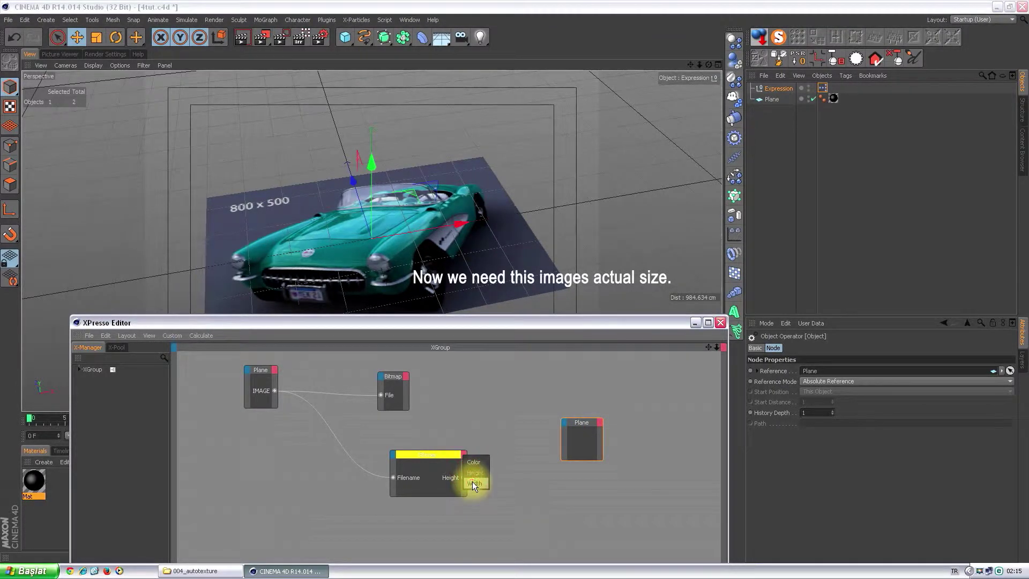
click(563, 424)
click(635, 493)
click(563, 422)
click(635, 523)
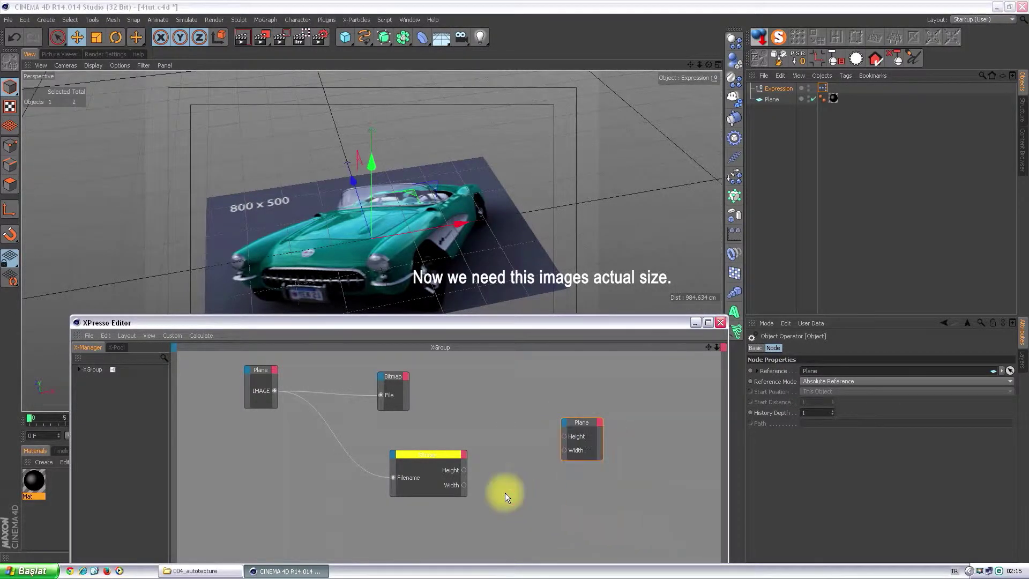
drag(464, 470, 564, 436)
drag(543, 464, 564, 450)
scroll(428, 234, down, 5)
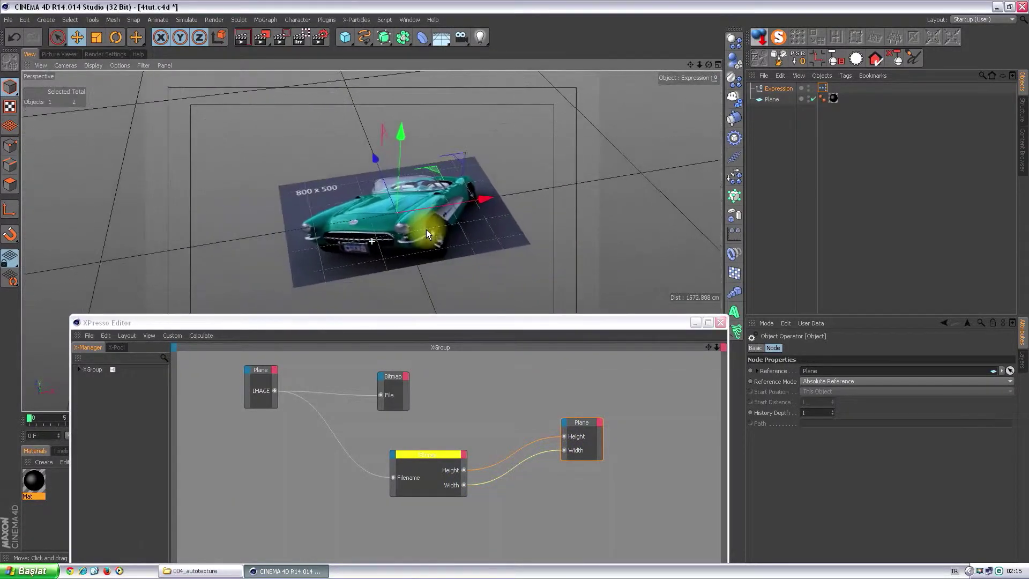
Test auto-sizing by loading 57ChevyCorvette.jpg, then fbok.jpg, into the Plane's IMAGE field
click(771, 100)
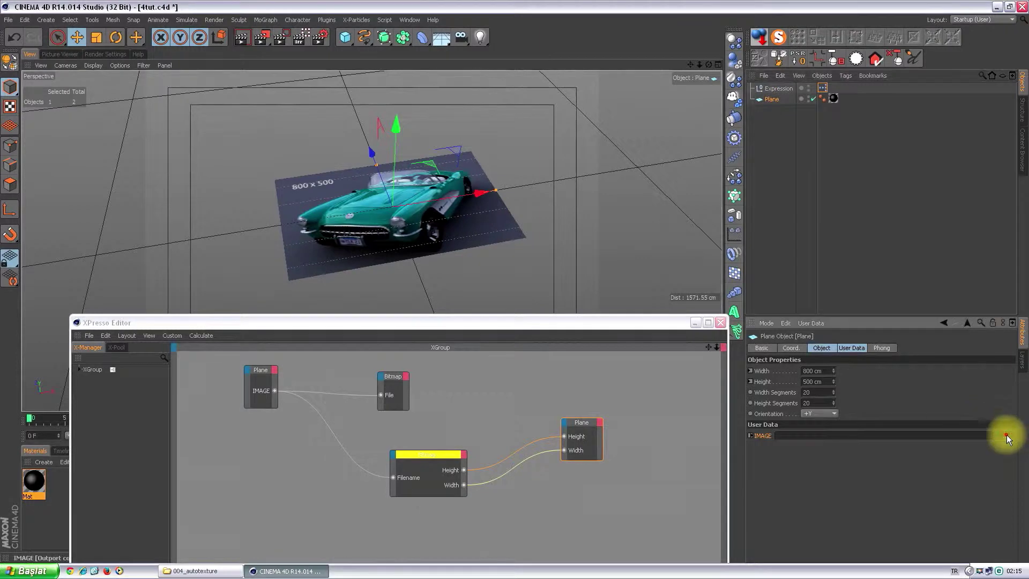
click(1006, 435)
double_click(336, 72)
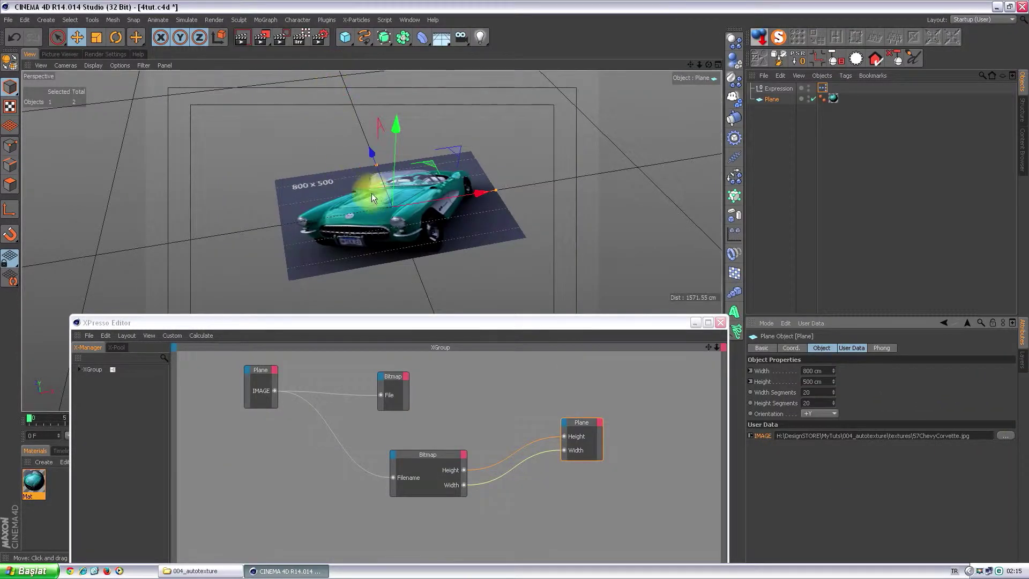
click(1005, 436)
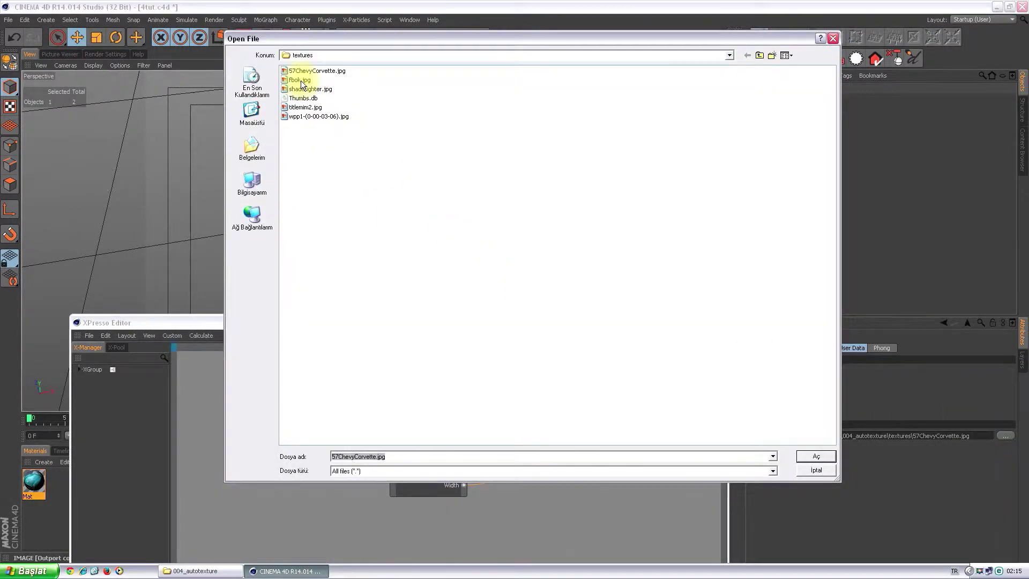
double_click(300, 80)
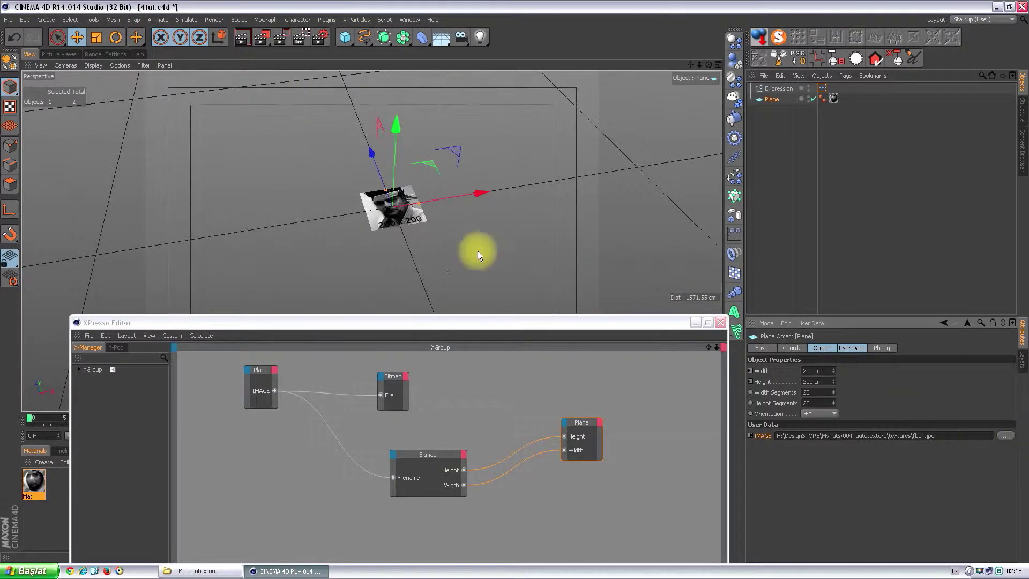
Load shadefighter.jpg into IMAGE so the Plane resizes to 200 × 600 cm
scroll(475, 252, up, 2)
scroll(536, 233, up, 4)
scroll(573, 233, down, 4)
scroll(461, 234, down, 2)
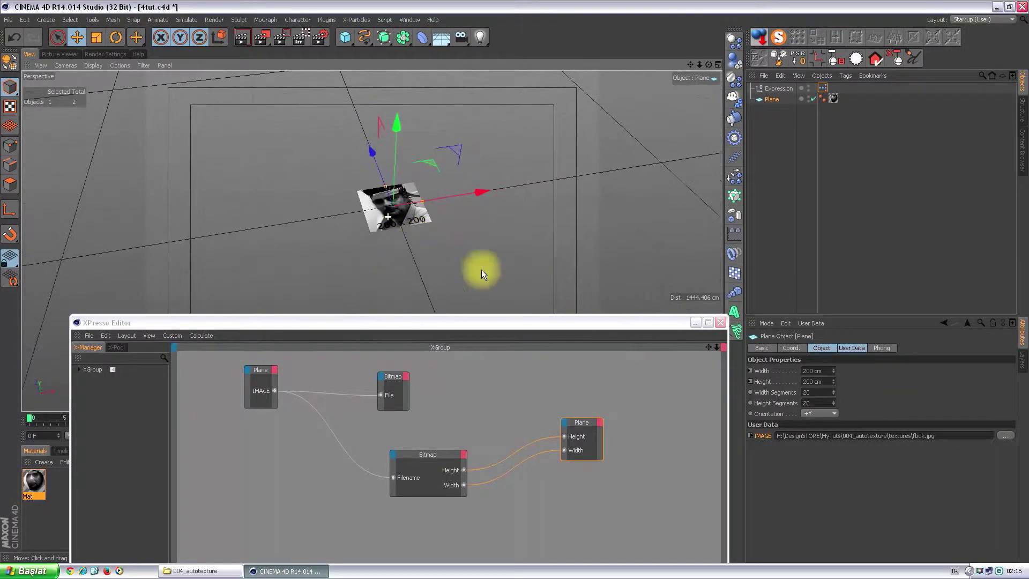
click(1005, 436)
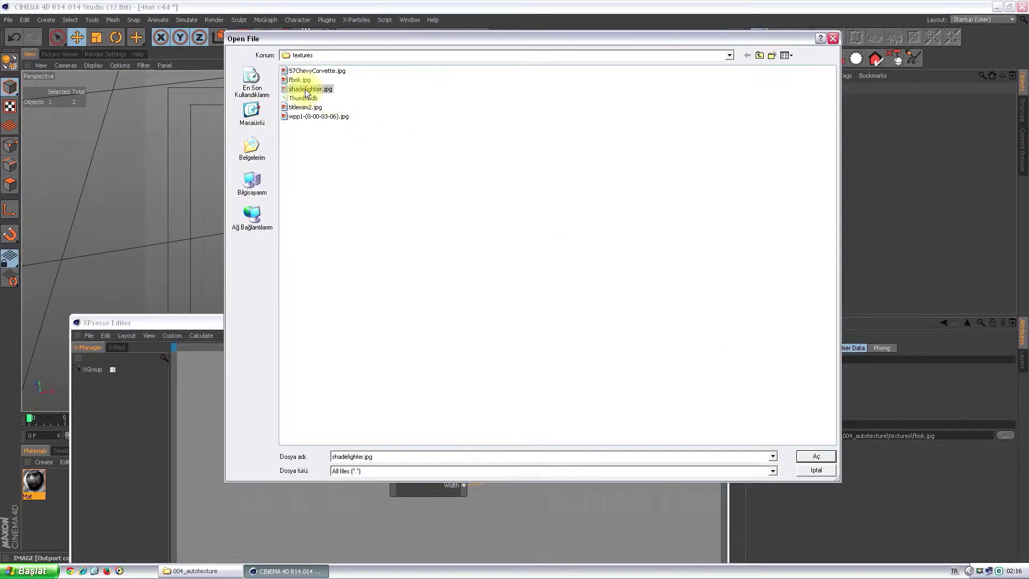
double_click(306, 89)
mouse_move(513, 237)
alt+mouse_down()
mouse_move(428, 238)
mouse_move(428, 214)
mouse_move(476, 223)
mouse_move(478, 241)
alt+mouse_up()
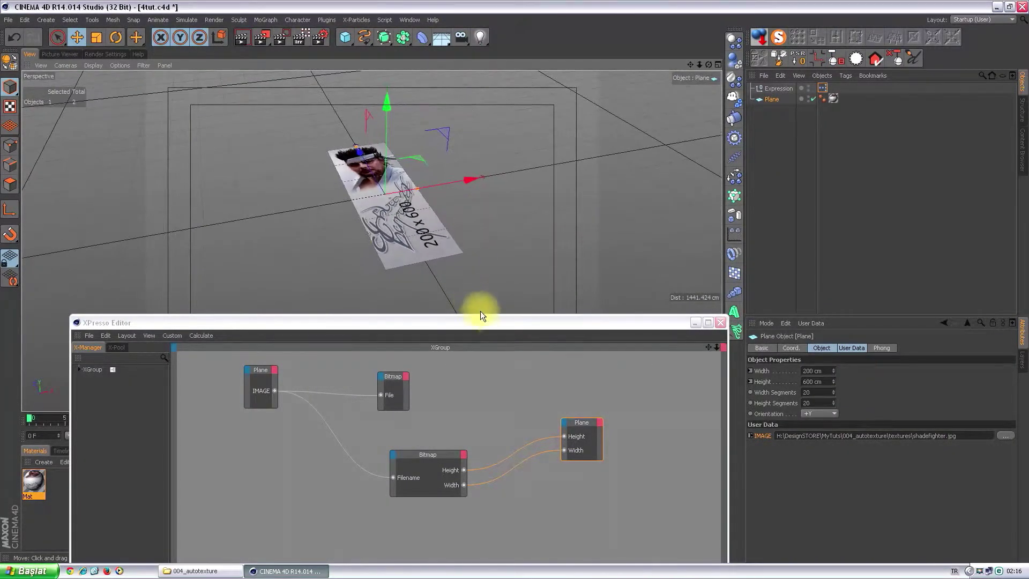
Rearrange the XPresso window and resize the nodes into a tidier layout
drag(475, 321, 471, 333)
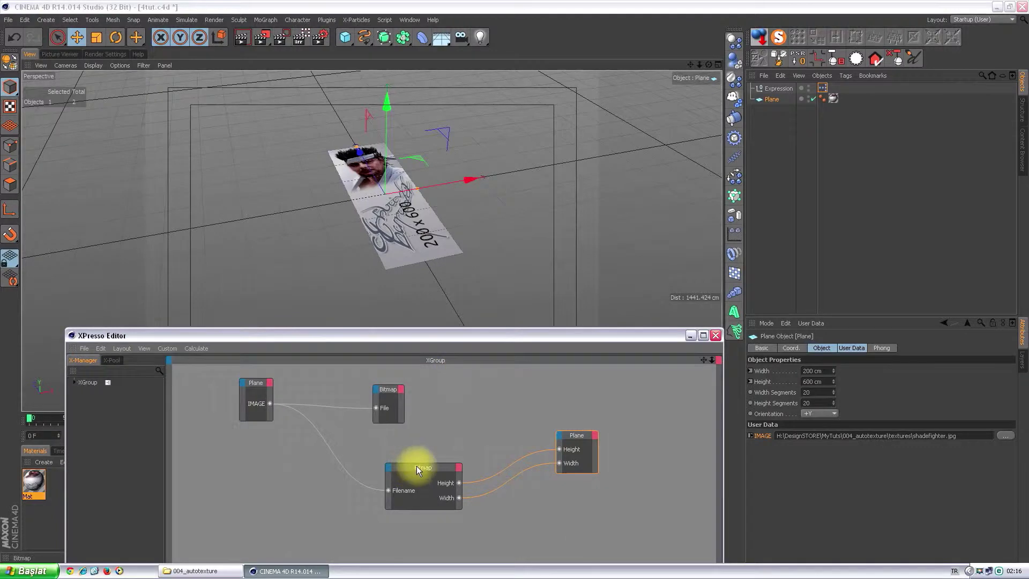
drag(416, 465, 439, 423)
drag(577, 472, 577, 500)
drag(258, 420, 257, 453)
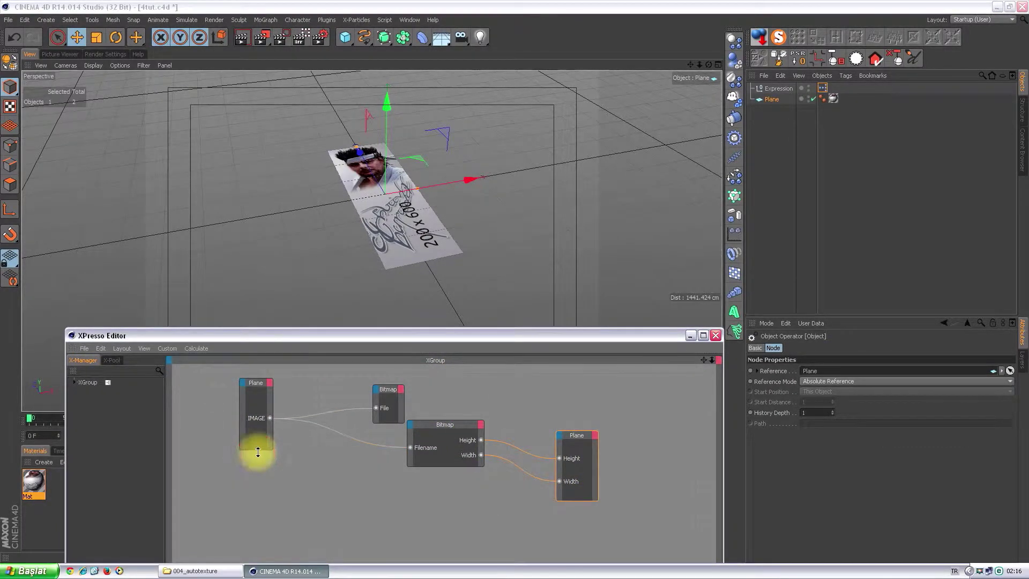
Check the Plane's Orientation options, then show its User Data options
click(770, 99)
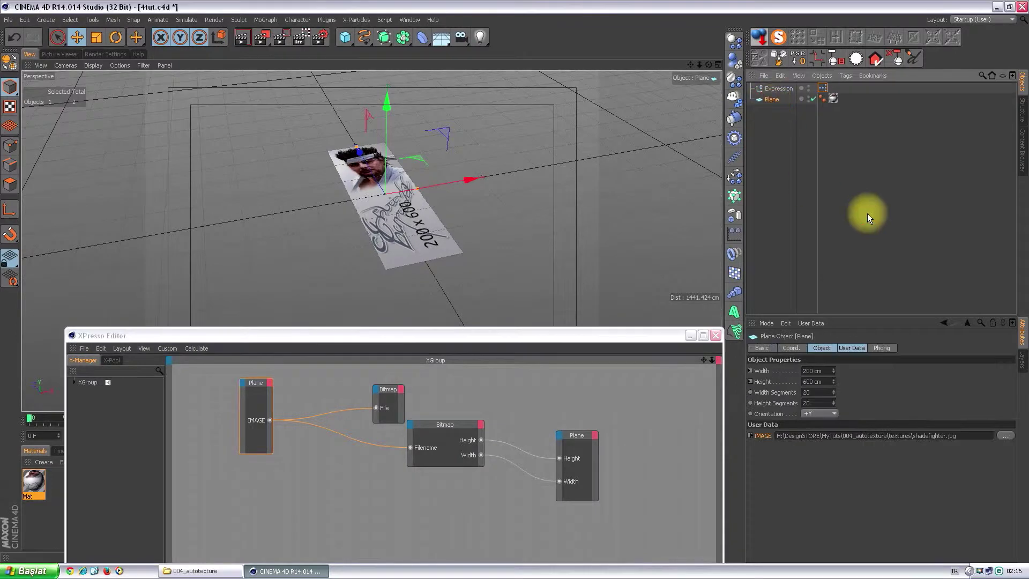
click(825, 414)
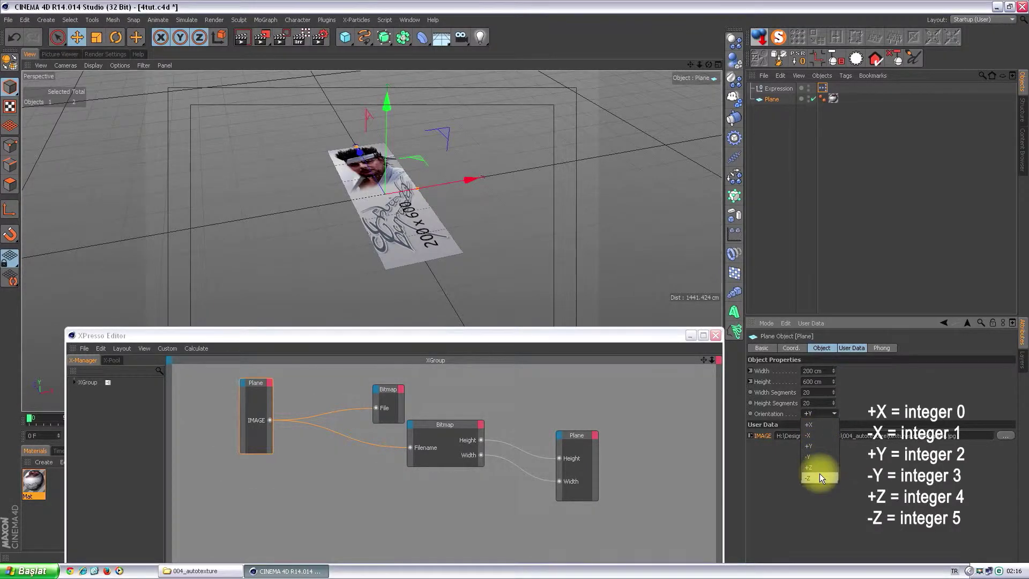
click(850, 349)
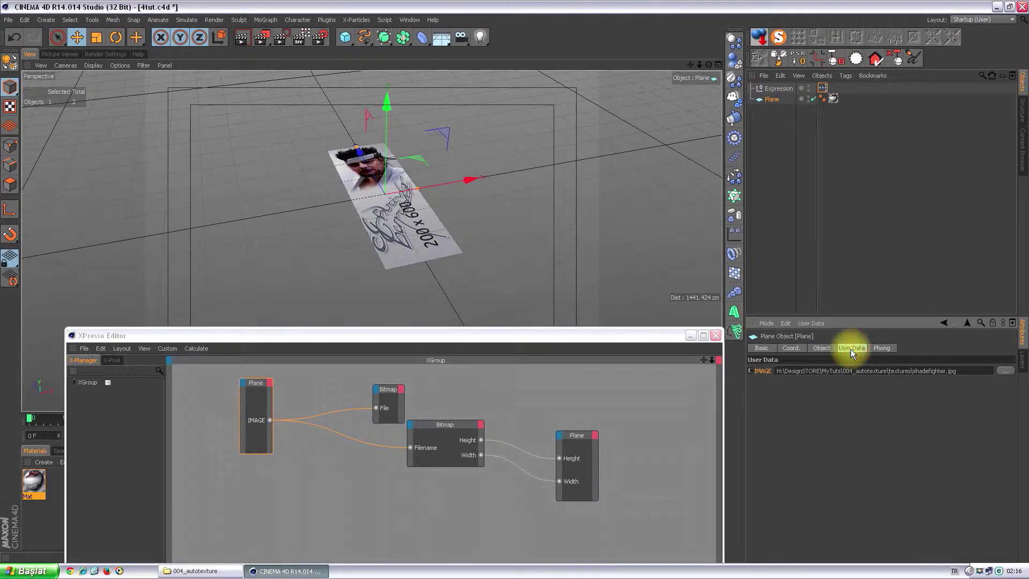
click(818, 323)
Add a user-data entry named ORIENT with Integer data type and Radio Buttons interface
click(825, 345)
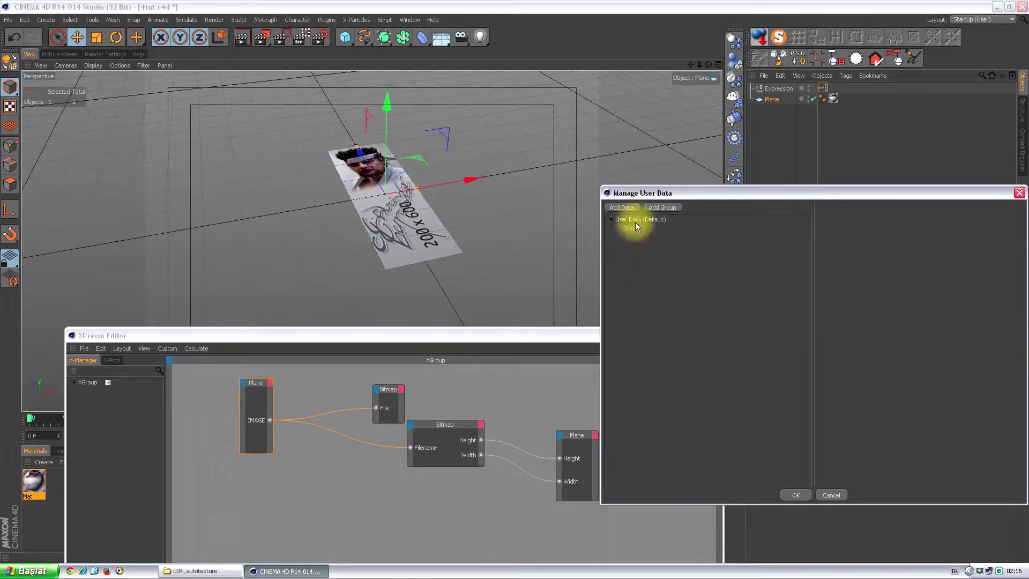
click(627, 207)
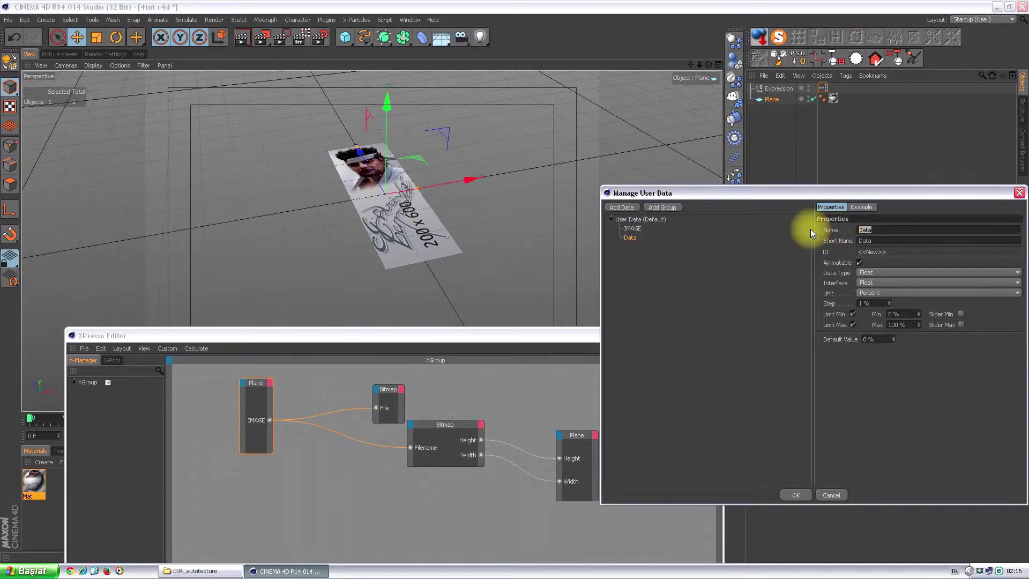
text(ORIENT)
click(881, 272)
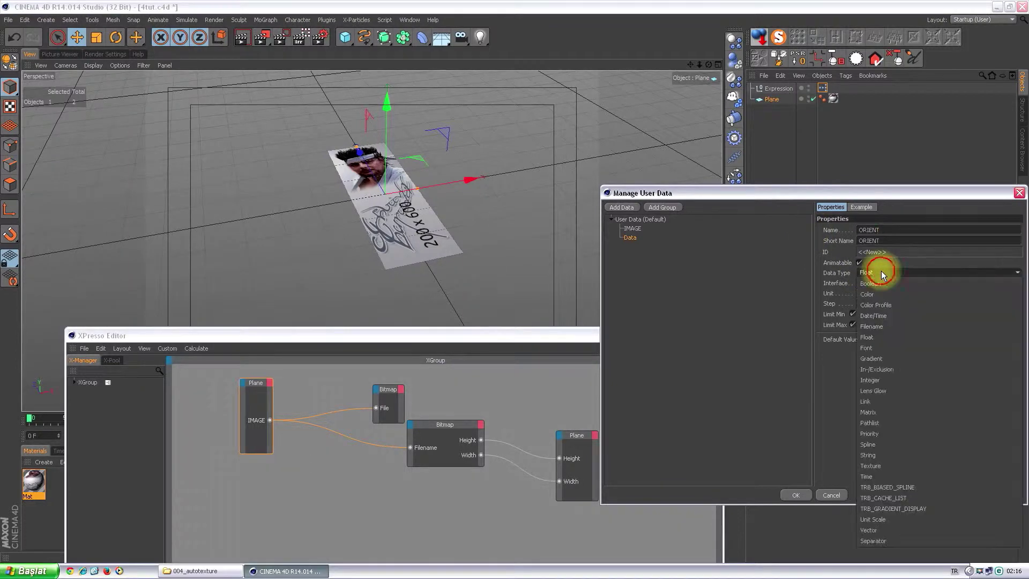
click(881, 379)
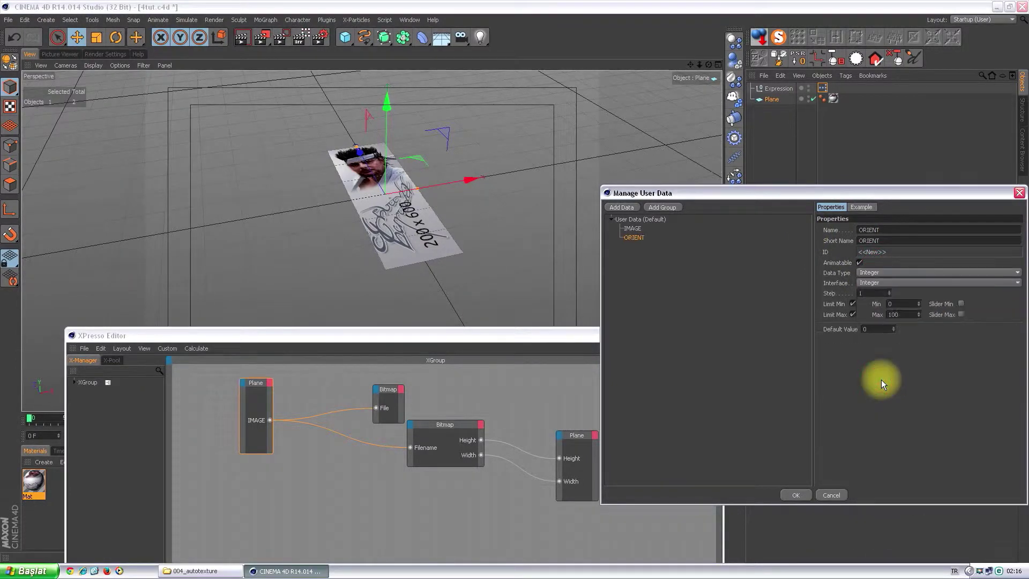
click(883, 279)
click(878, 348)
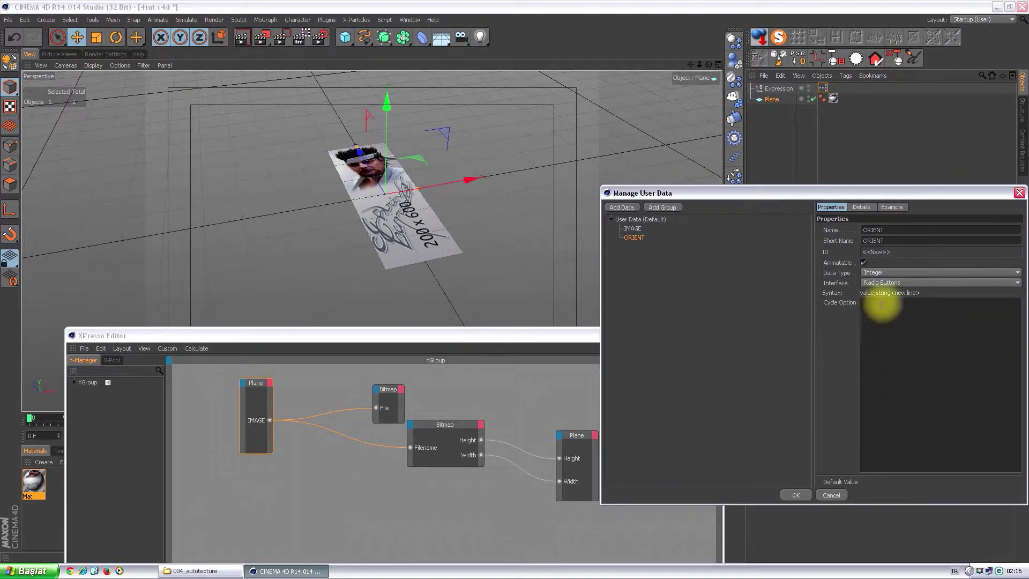
drag(911, 193, 598, 209)
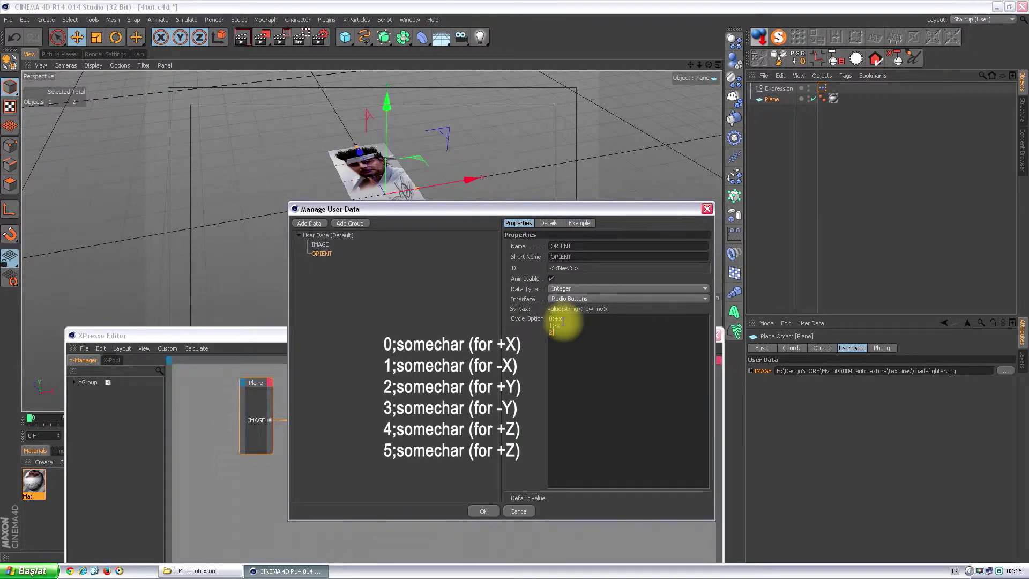
Enter the six ORIENT options +X, -X, +Y, -Y, +Z, -Z and confirm
text(+)
text(;-)
text(4)
click(580, 223)
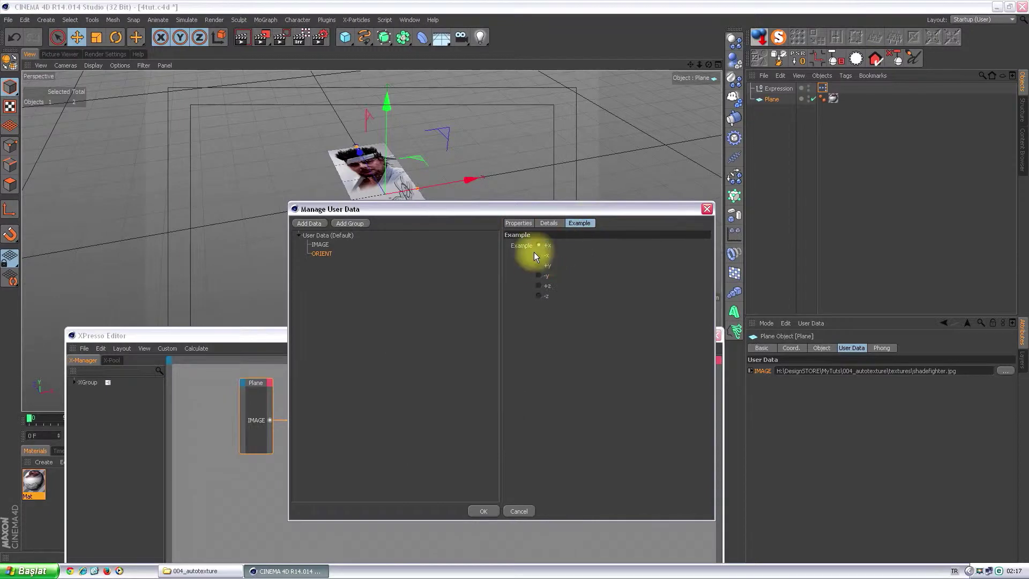
click(518, 223)
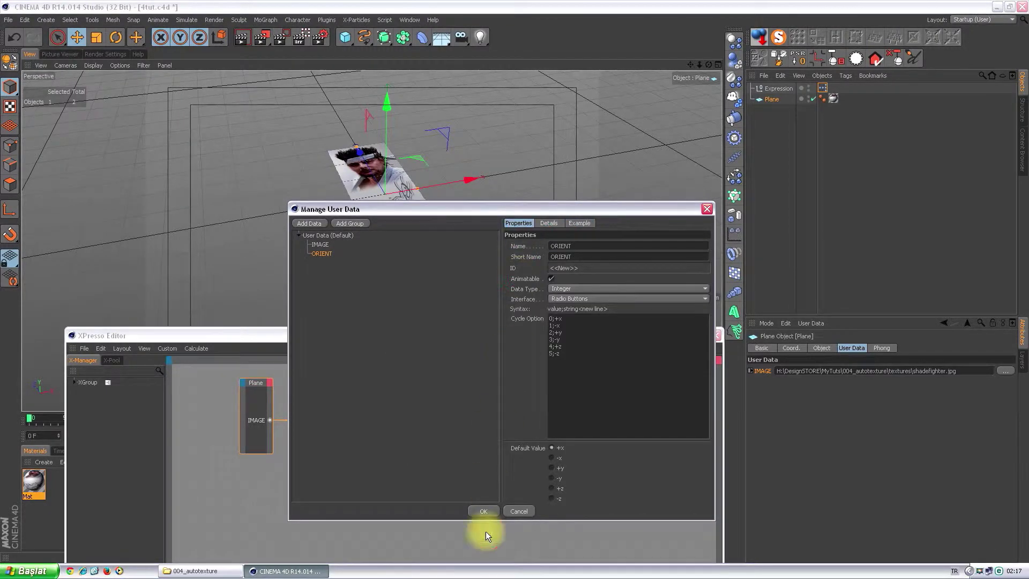
click(480, 509)
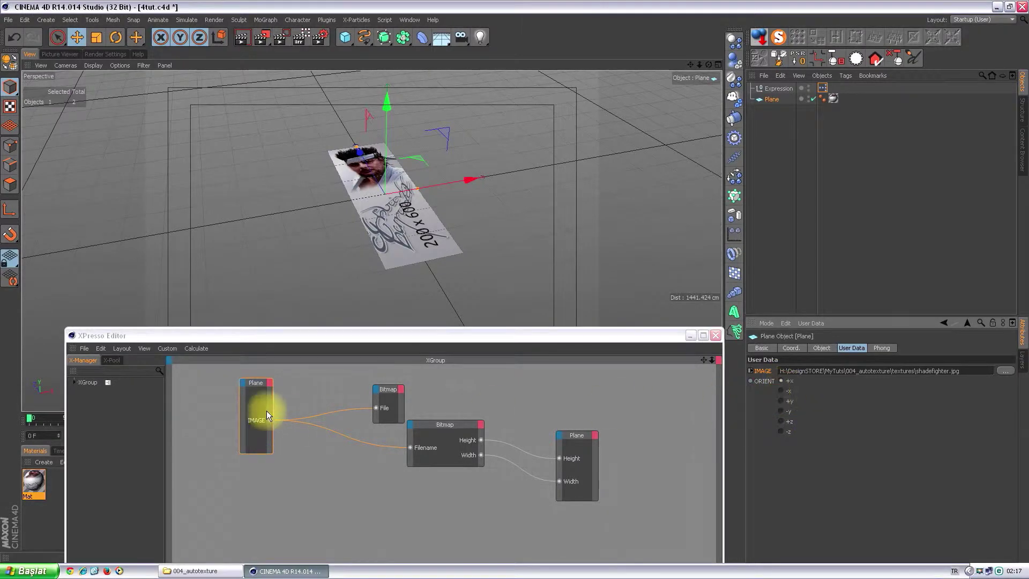
Wire a new ORIENT output on the Plane node into the Plane's Orientation input
click(268, 381)
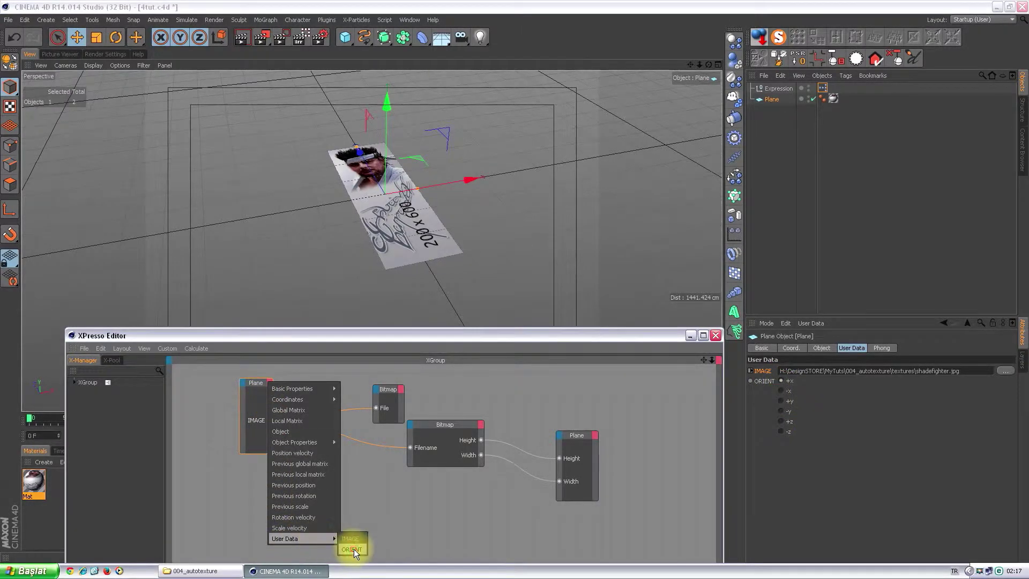
click(353, 548)
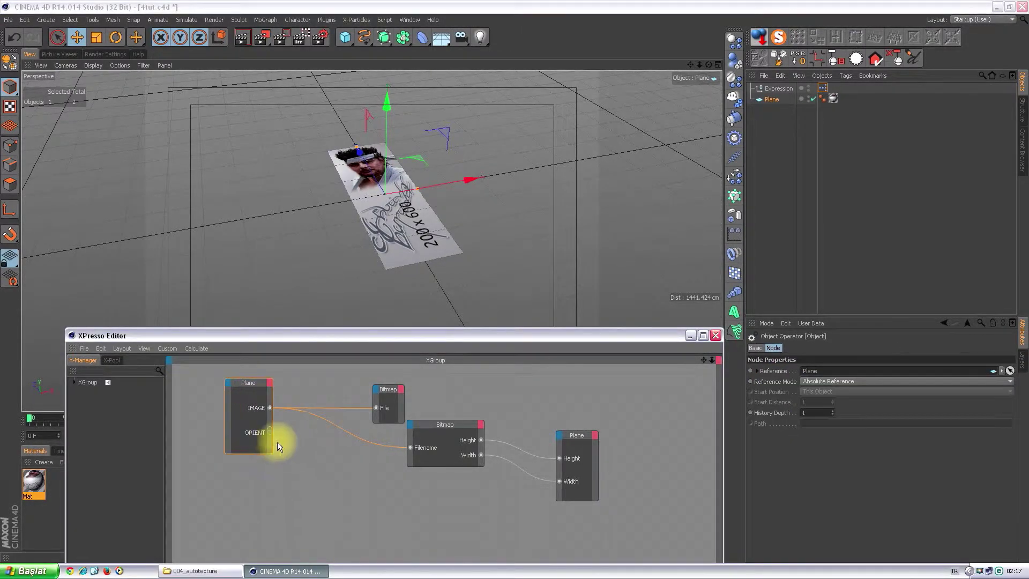
mouse_move(268, 432)
mouse_down()
mouse_move(503, 459)
mouse_move(557, 434)
mouse_up()
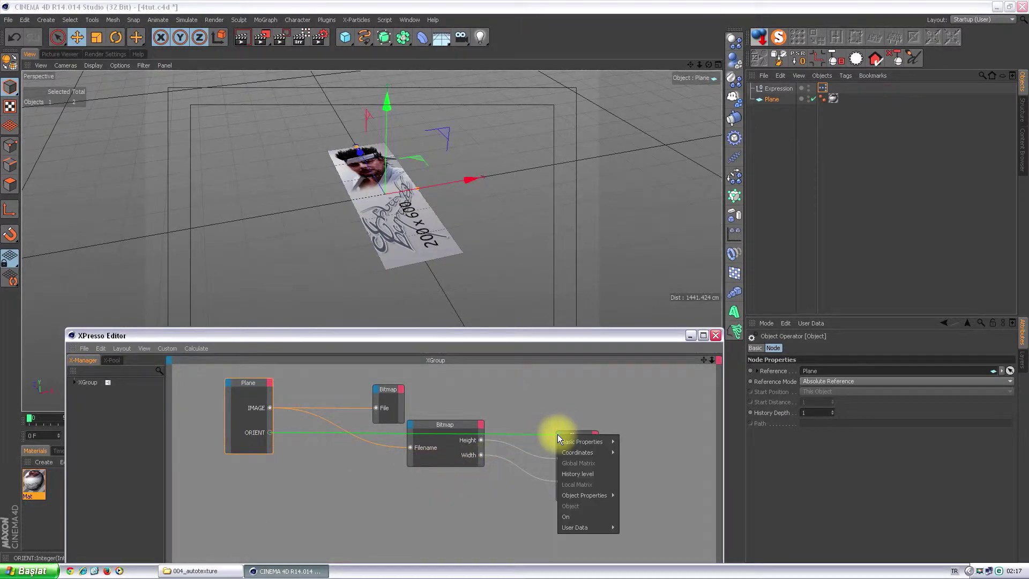
click(637, 517)
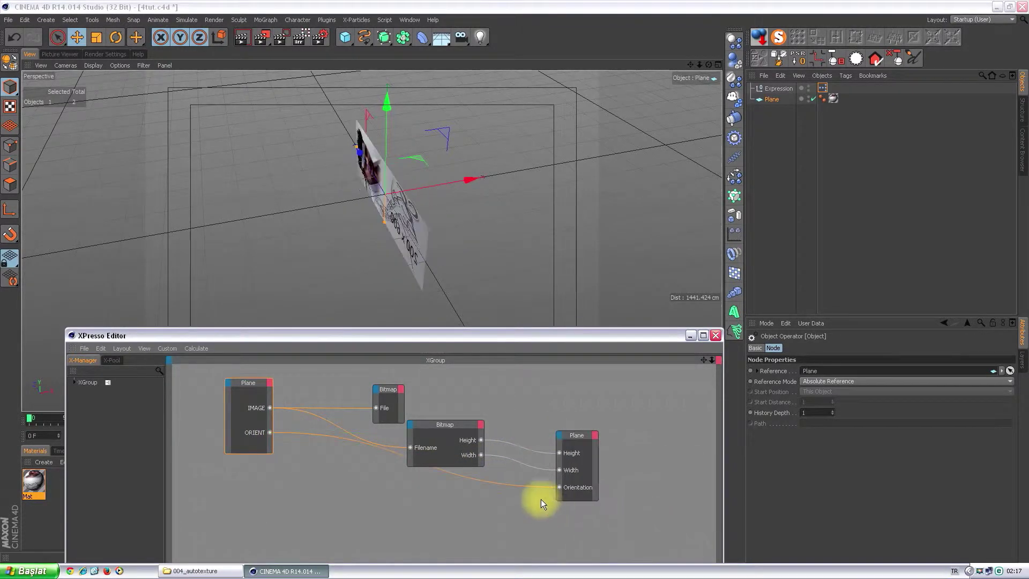
drag(459, 422, 473, 414)
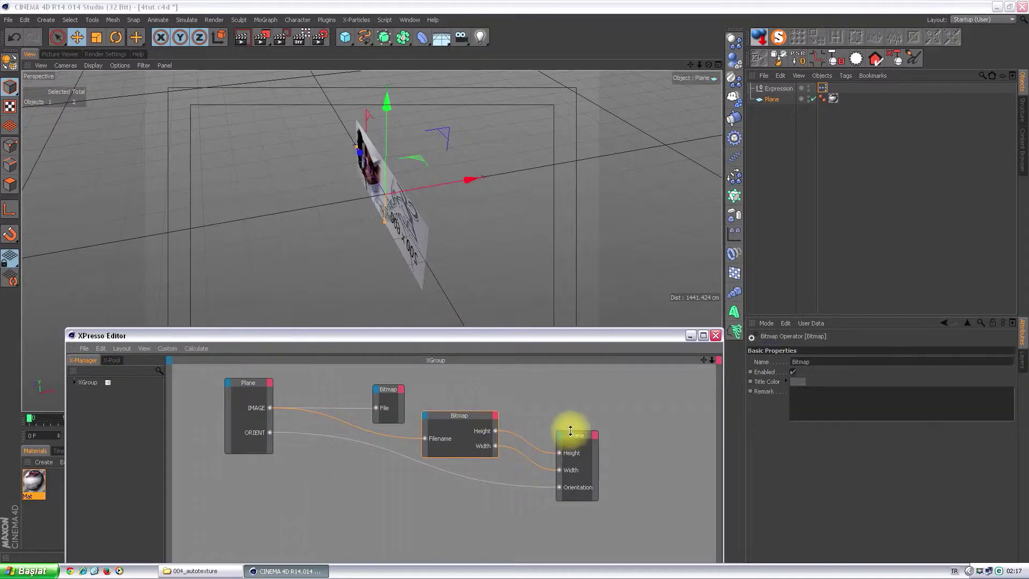
drag(573, 431, 563, 454)
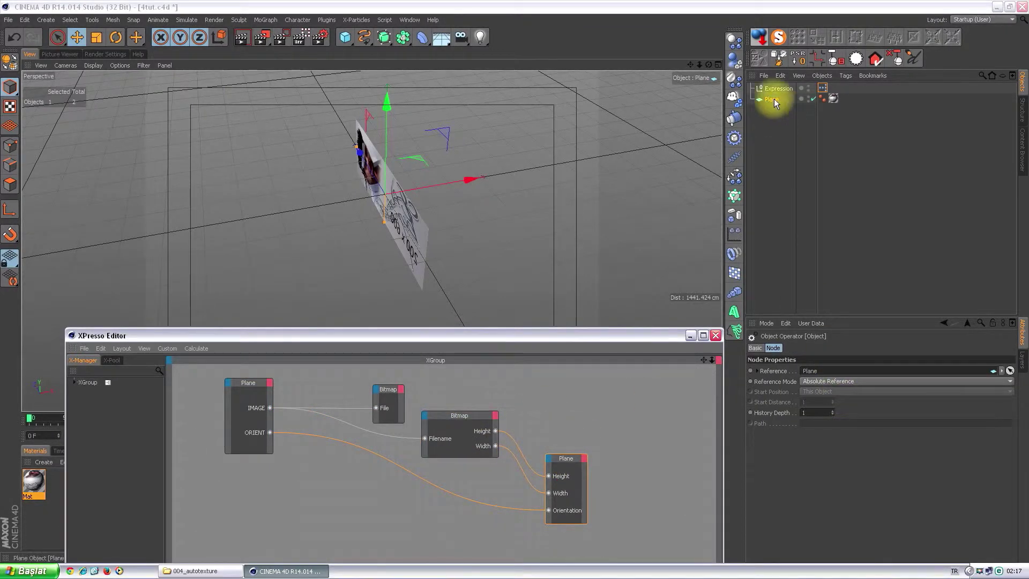
Test ORIENT options, ending on -z so the plane stands upright
click(771, 99)
click(781, 401)
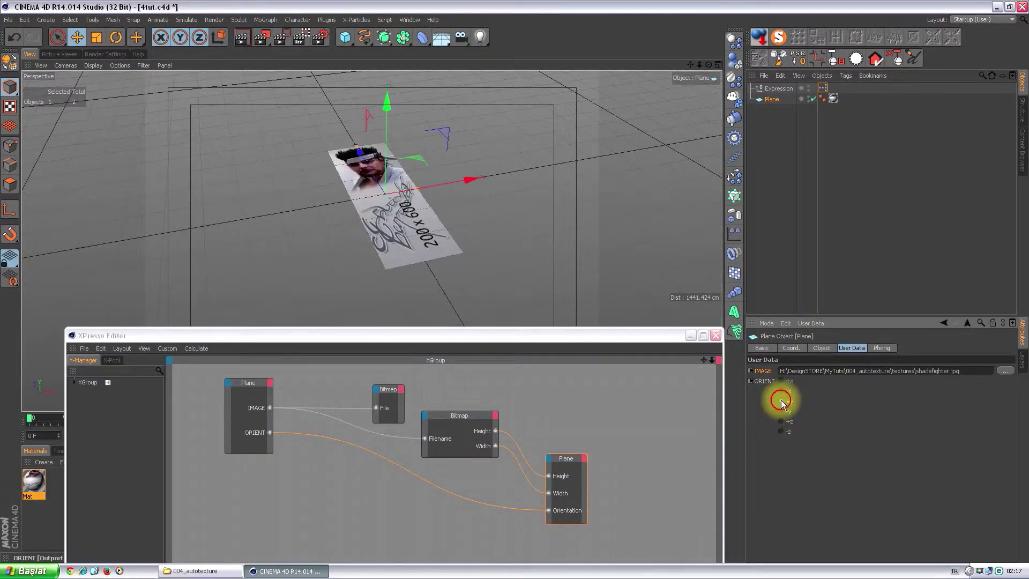
click(781, 390)
click(781, 421)
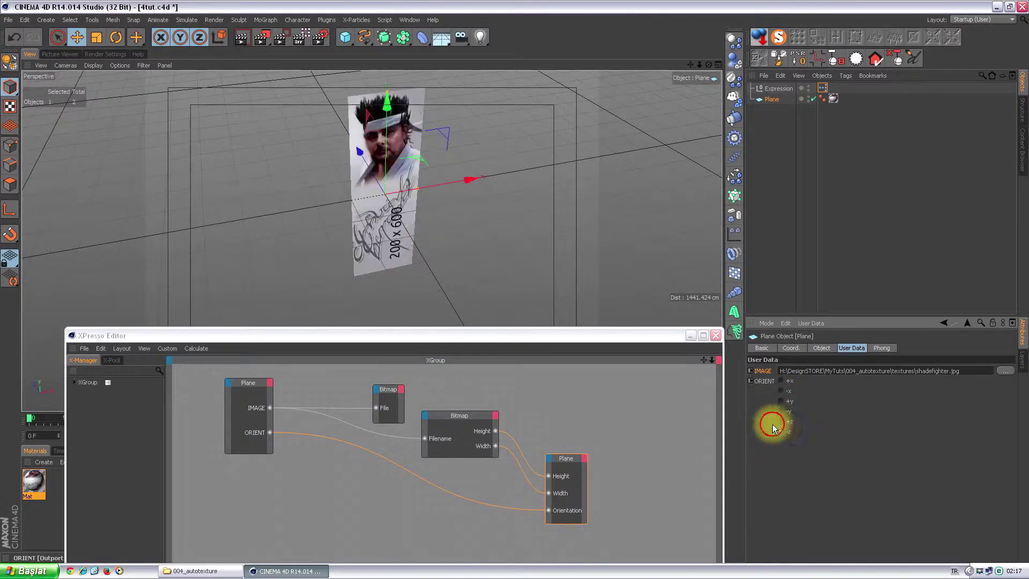
alt+drag(448, 229, 445, 192)
alt+drag(437, 232, 445, 219)
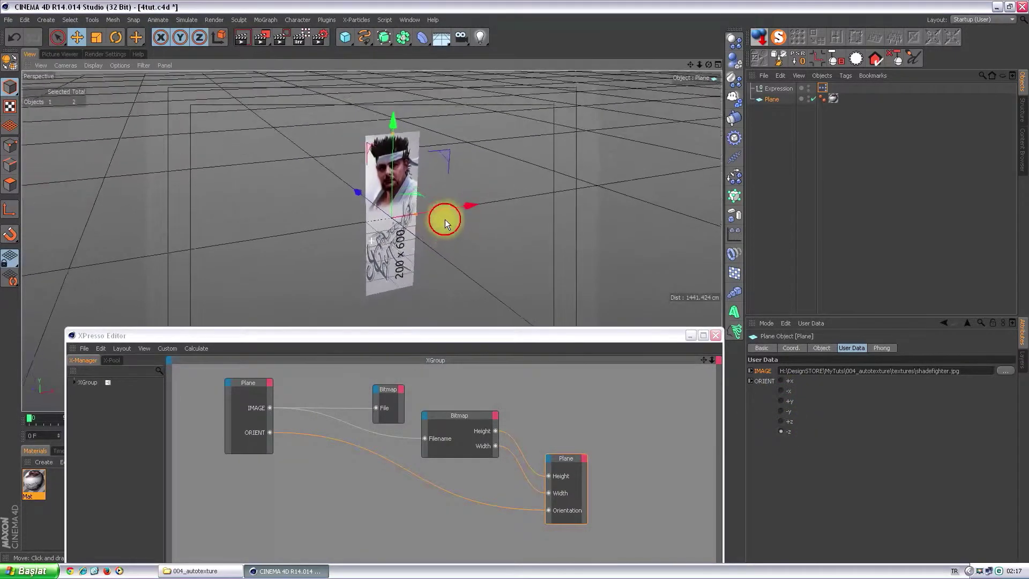
click(833, 98)
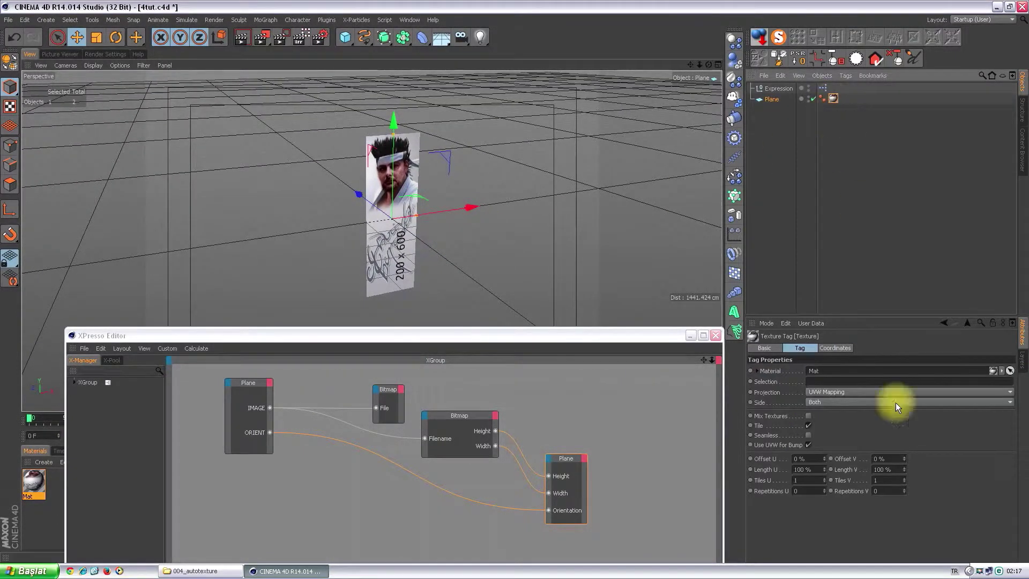
Check the texture projection types, then add a PROJECT Integer user-data entry with radio buttons
click(839, 393)
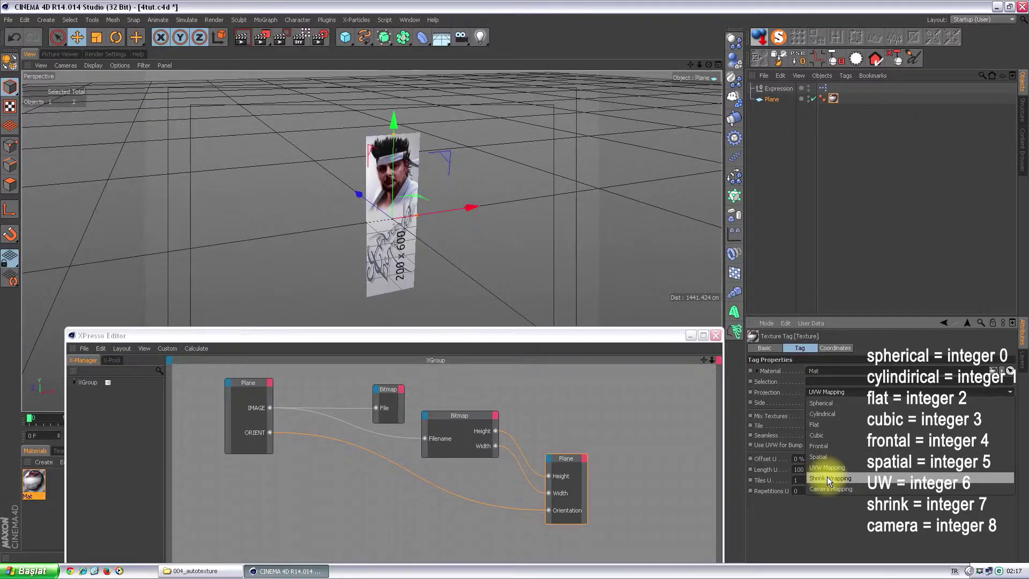
click(769, 99)
click(769, 99)
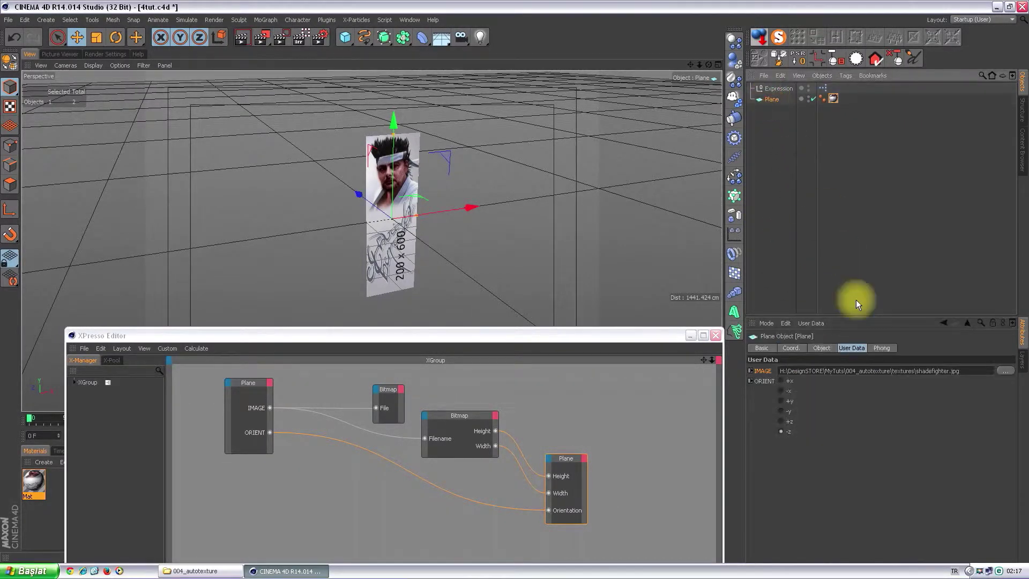
click(813, 323)
click(631, 205)
text(PRO)
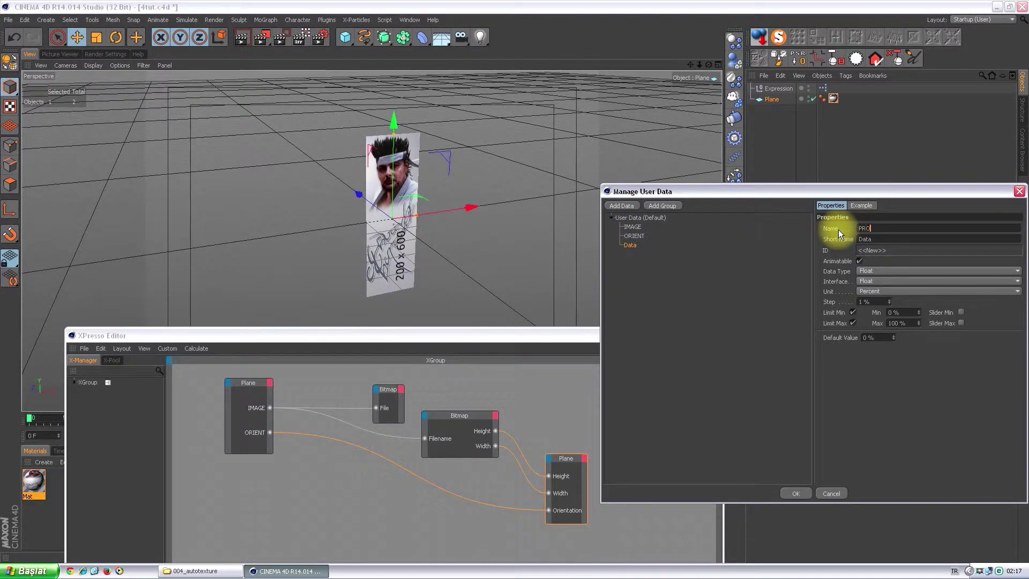
text(JECT)
click(883, 270)
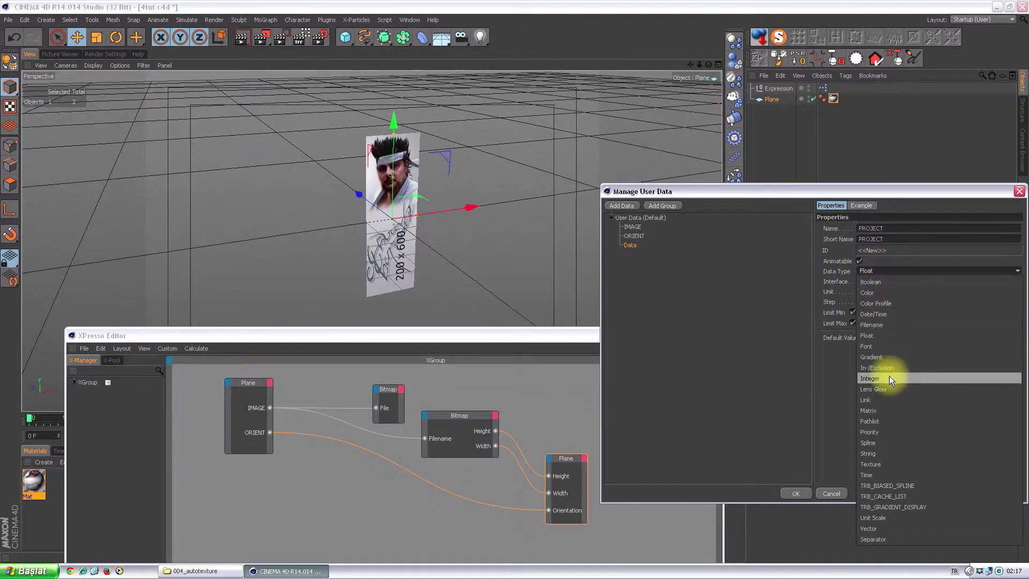
click(889, 378)
click(892, 281)
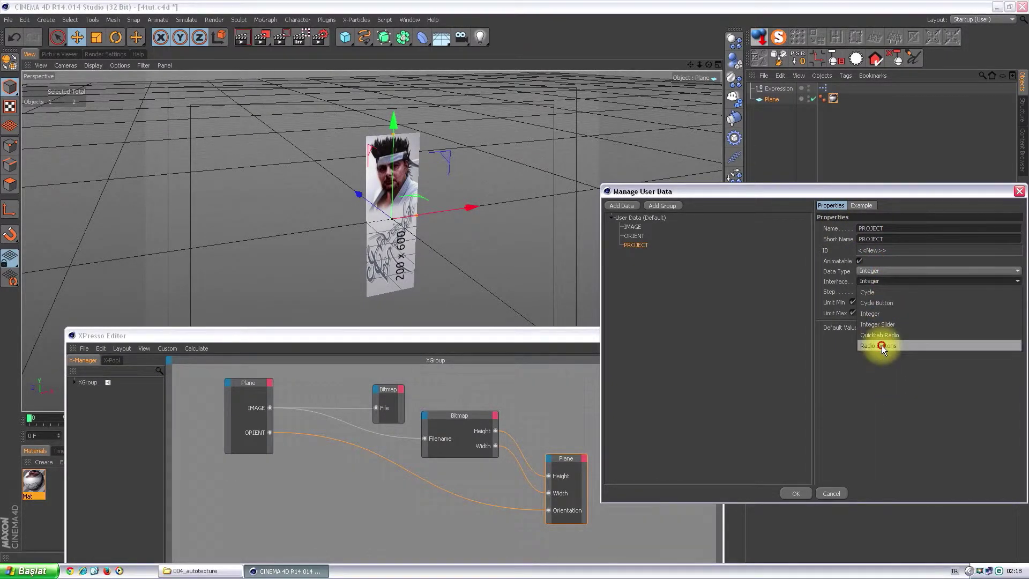
click(882, 345)
drag(828, 192, 566, 220)
Enter the PROJECT options 3;CUBIC and 6;UW and confirm the user data
click(621, 328)
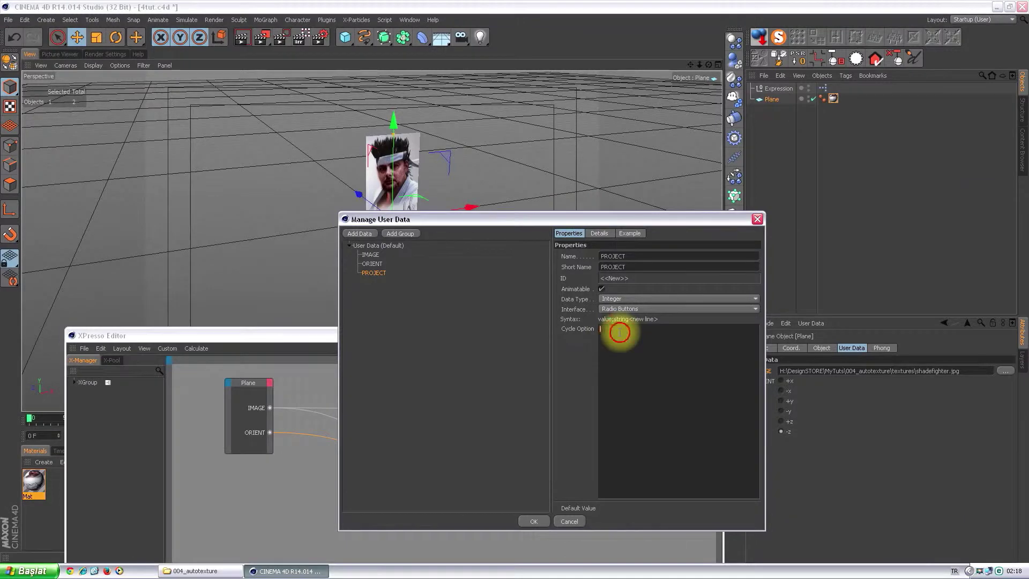
text(3;CUBIC)
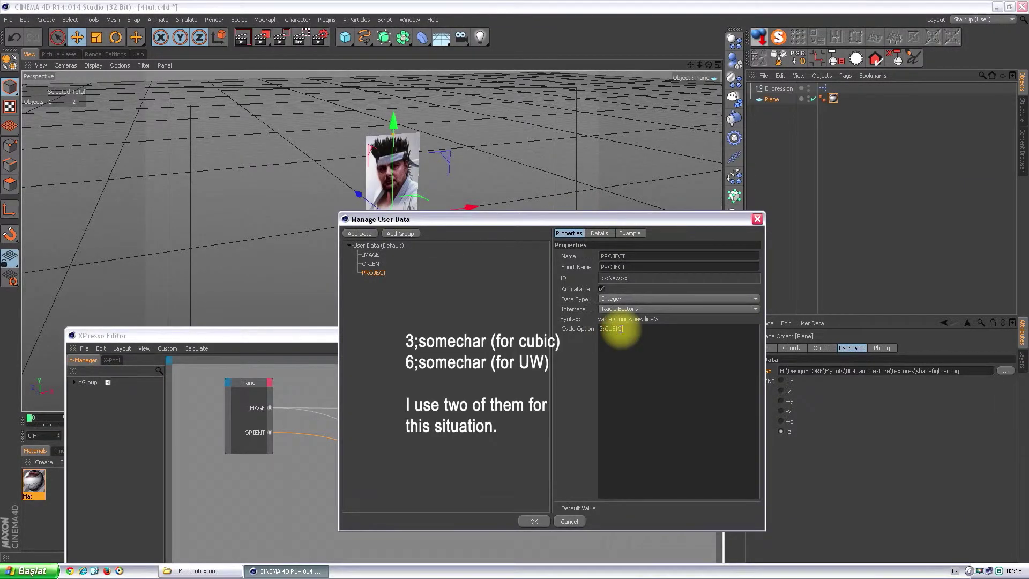
key(Return)
text(6;UW)
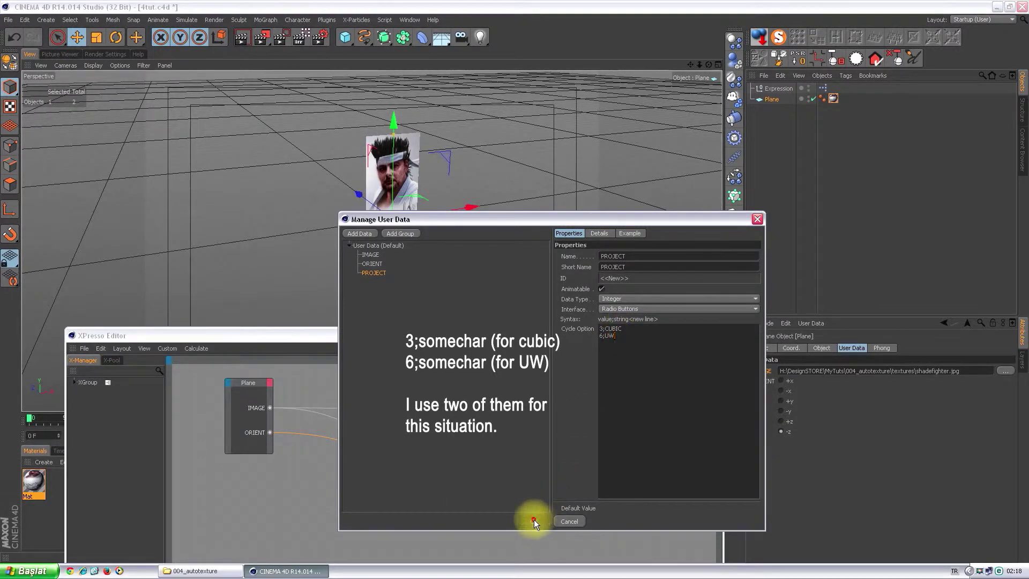
click(534, 521)
click(271, 382)
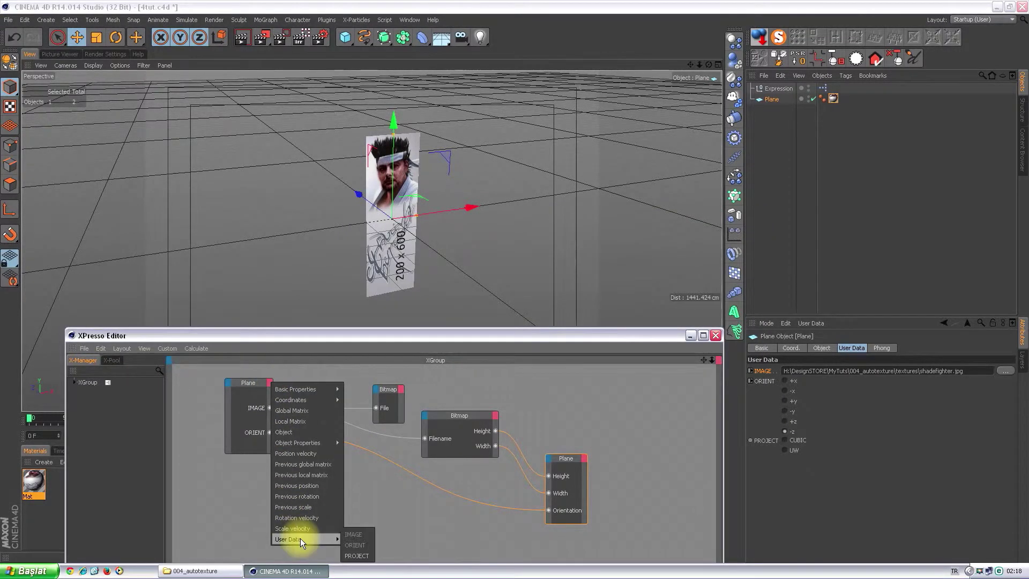
Wire a PROJECT output into a Texture tag node's Projection input in XPresso
click(420, 438)
drag(476, 335, 476, 320)
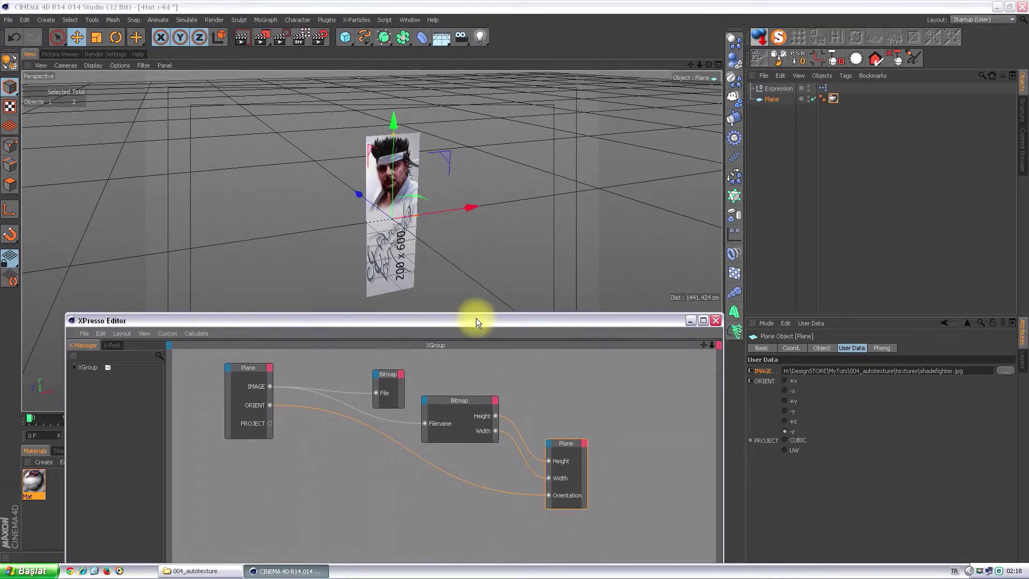
drag(833, 98, 346, 465)
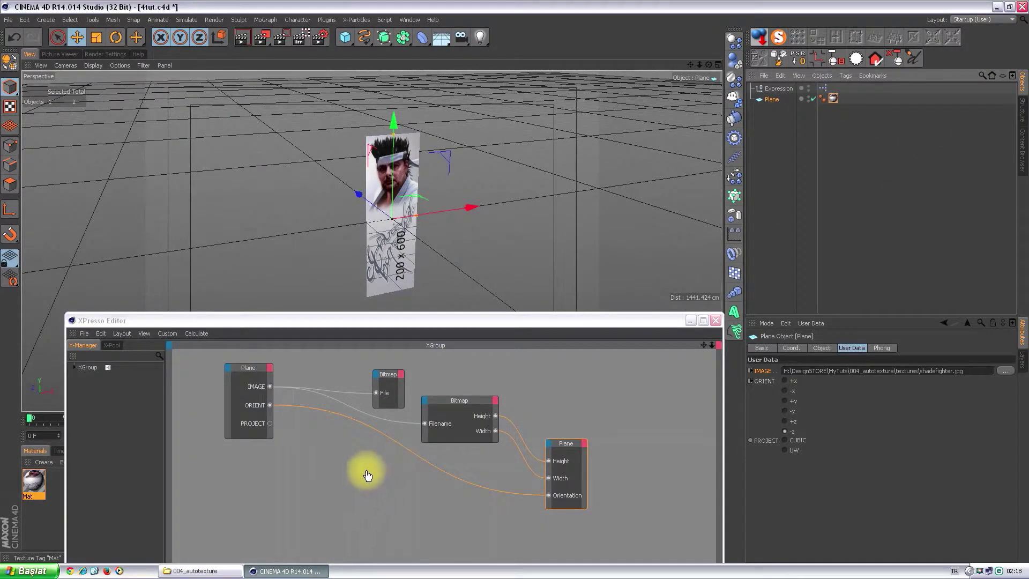
click(345, 465)
mouse_move(369, 515)
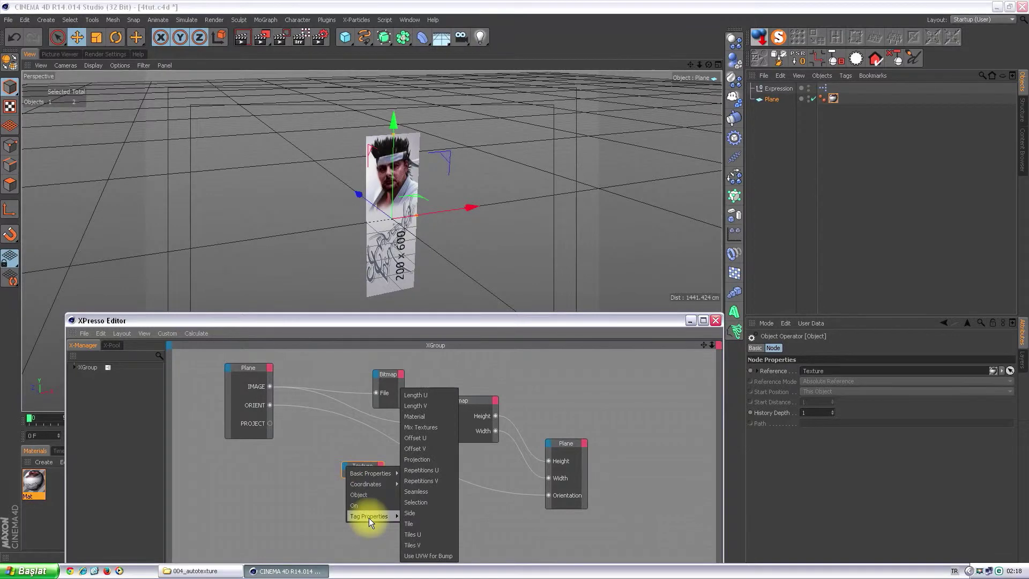
click(423, 459)
drag(346, 473, 270, 424)
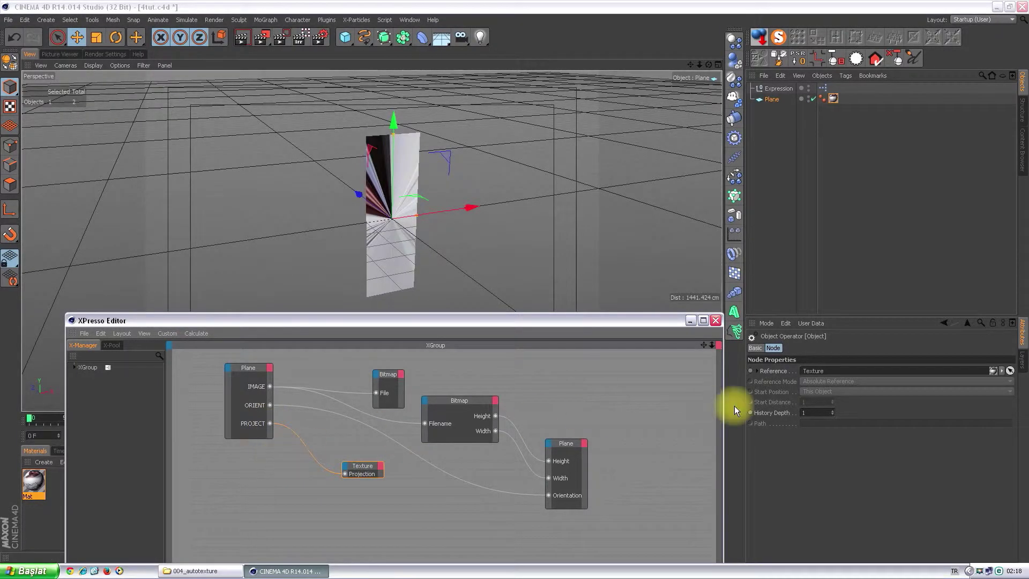
Compare UW and CUBIC projection on the Plane, ending on UW
click(772, 99)
click(789, 455)
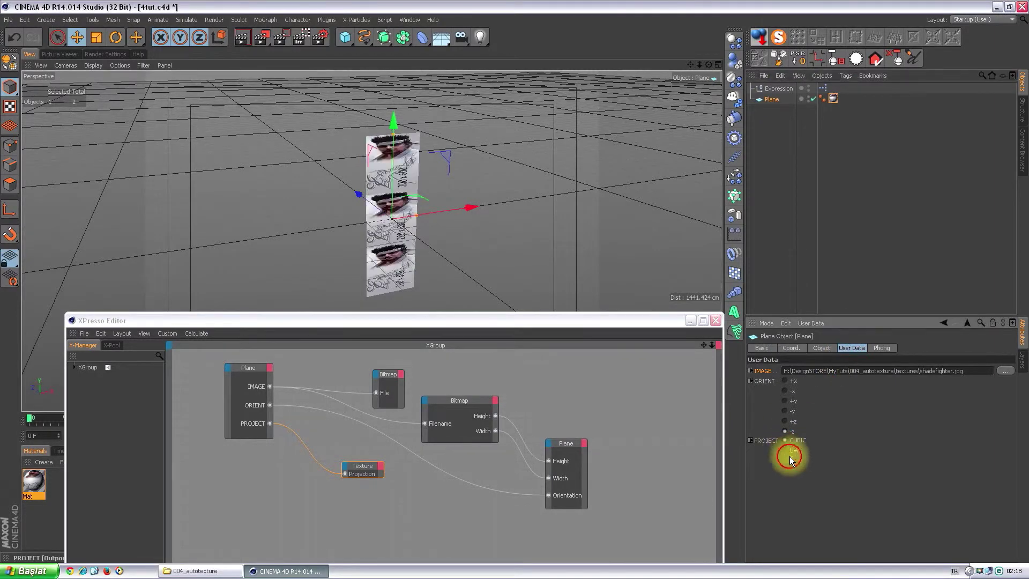
click(786, 450)
click(784, 451)
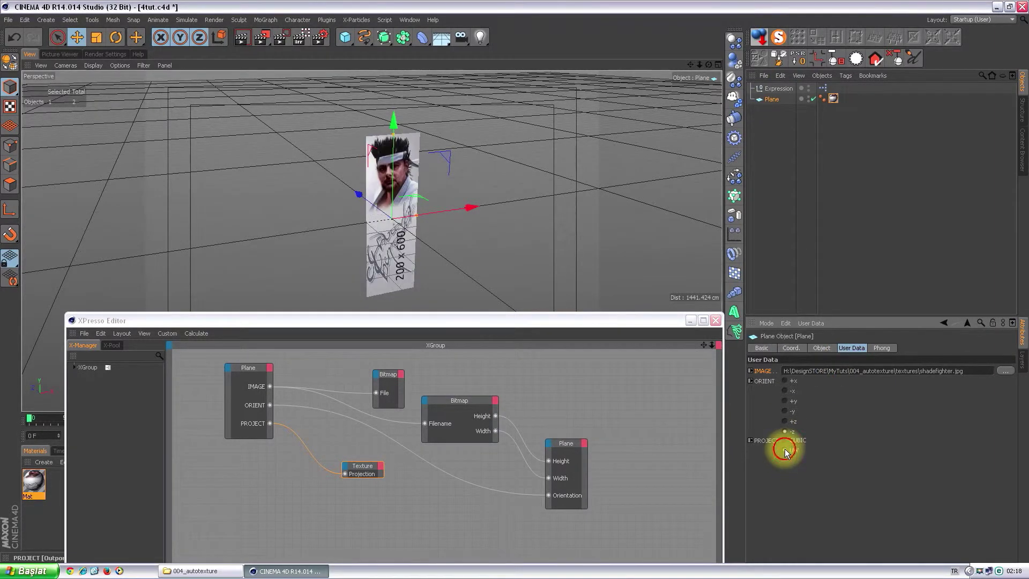
Load 57ChevyCorvette.jpg as the IMAGE, then test orientations +z/-z and projections, ending on UW
click(1005, 371)
double_click(306, 70)
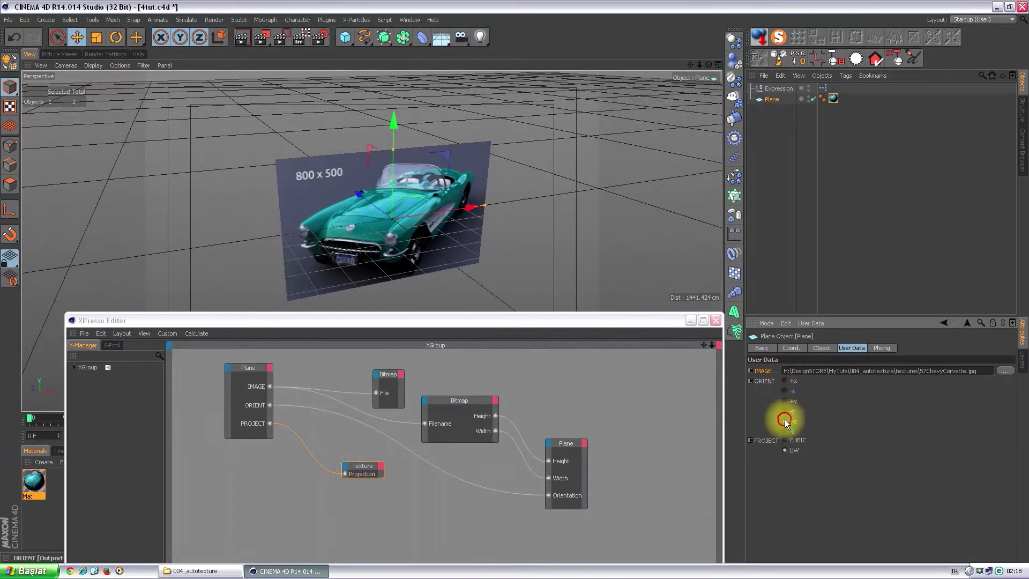
click(784, 422)
click(786, 439)
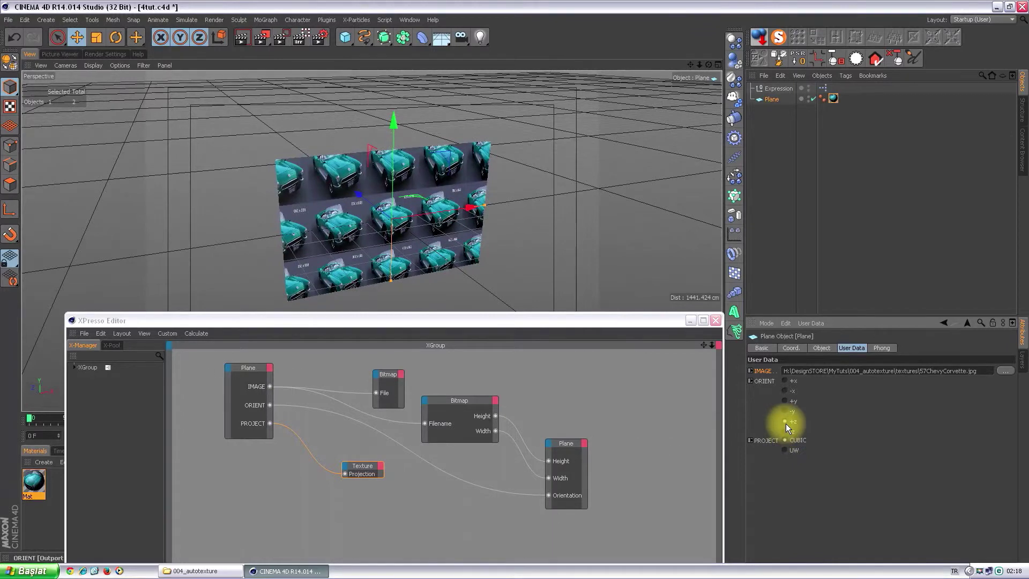
click(785, 432)
click(784, 450)
click(784, 450)
drag(553, 320, 545, 304)
click(913, 58)
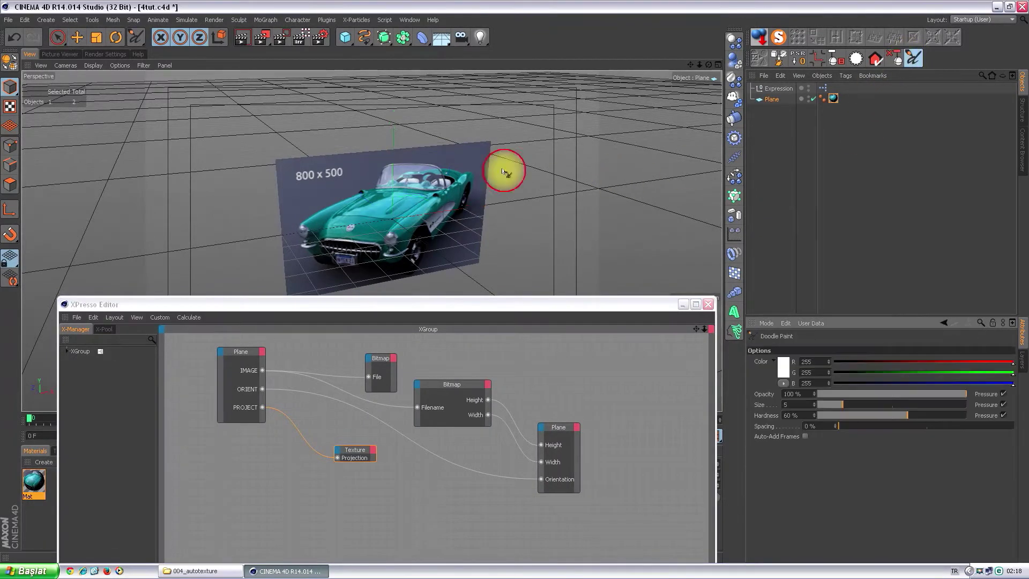
Doodle a smiley's eyes and curved smile beside the car plane
mouse_move(220, 151)
mouse_down()
mouse_move(215, 144)
mouse_move(246, 150)
mouse_up()
mouse_move(186, 163)
mouse_down()
mouse_move(252, 202)
mouse_move(299, 127)
mouse_up()
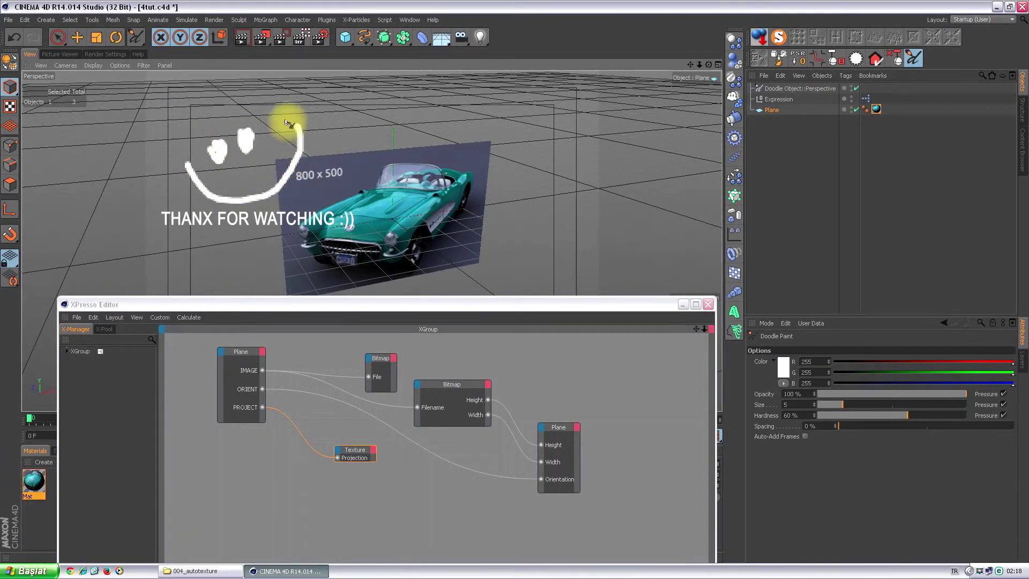